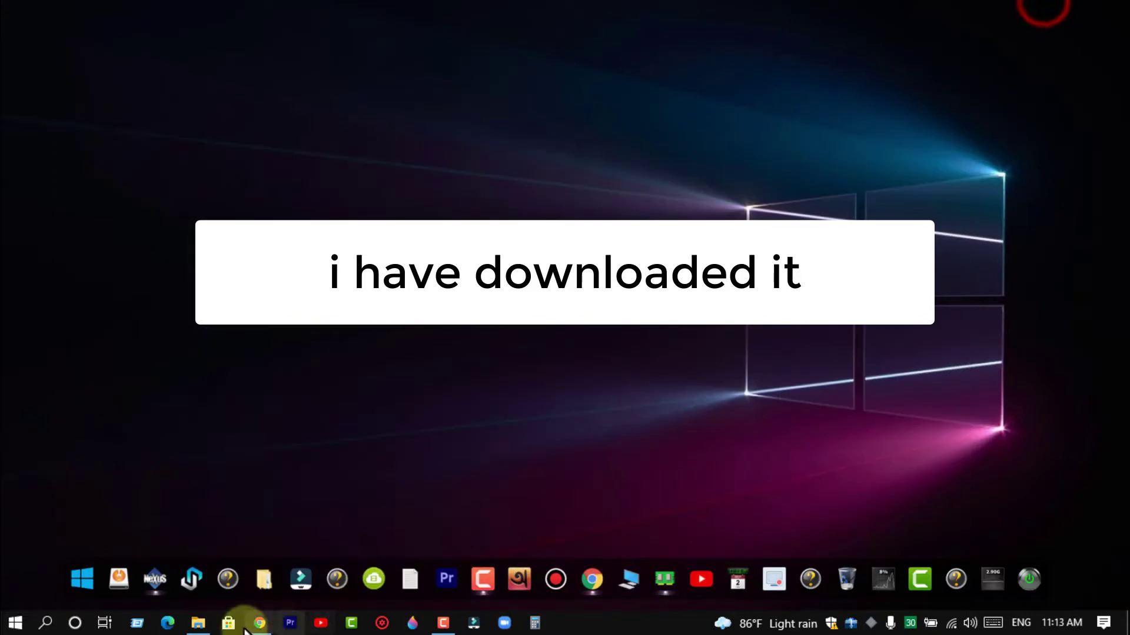
- Open the Prime OS folder and launch Advanced_Android-x86_Installer_v1.8_Full, allowing it to make changes to the device
left_click(198, 625)
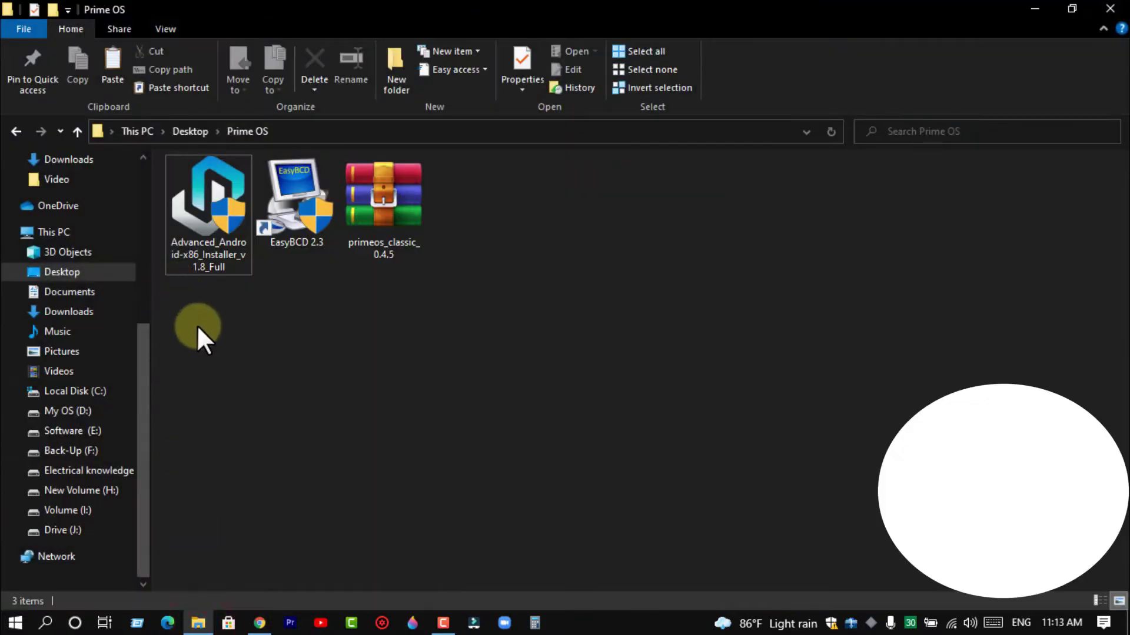
left_click_drag(197, 325, 330, 171)
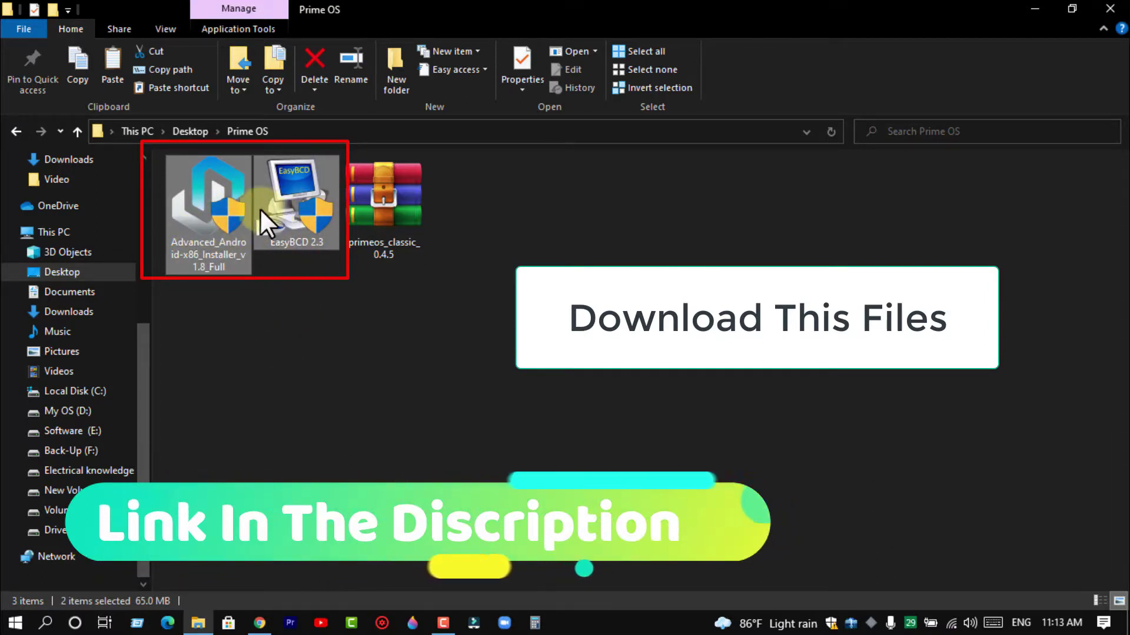
left_click(471, 388)
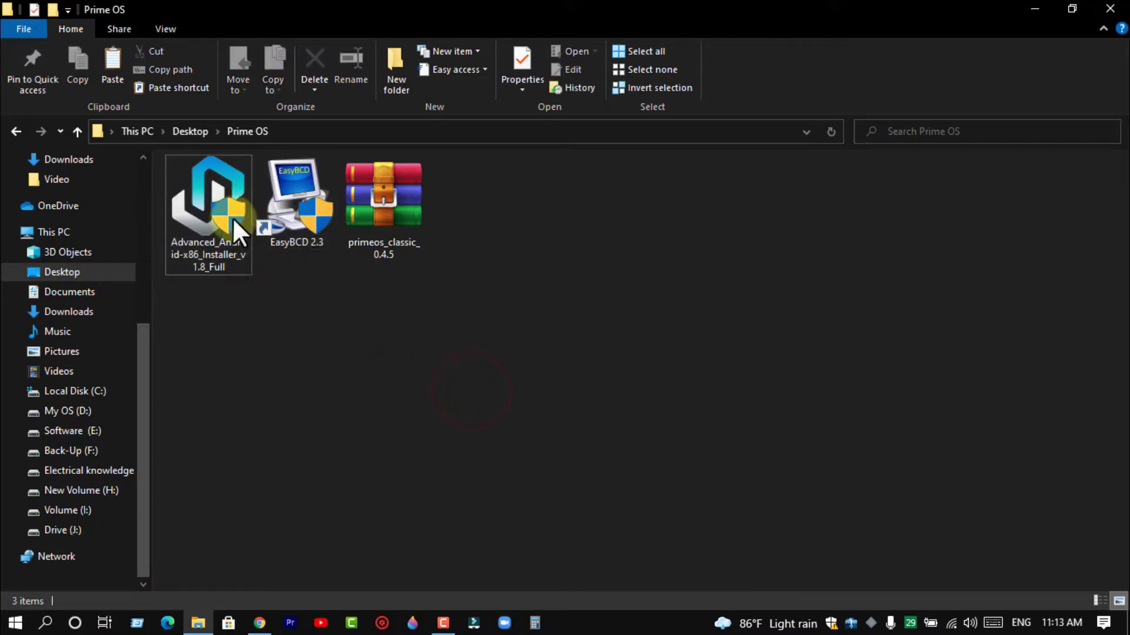
left_click(203, 229)
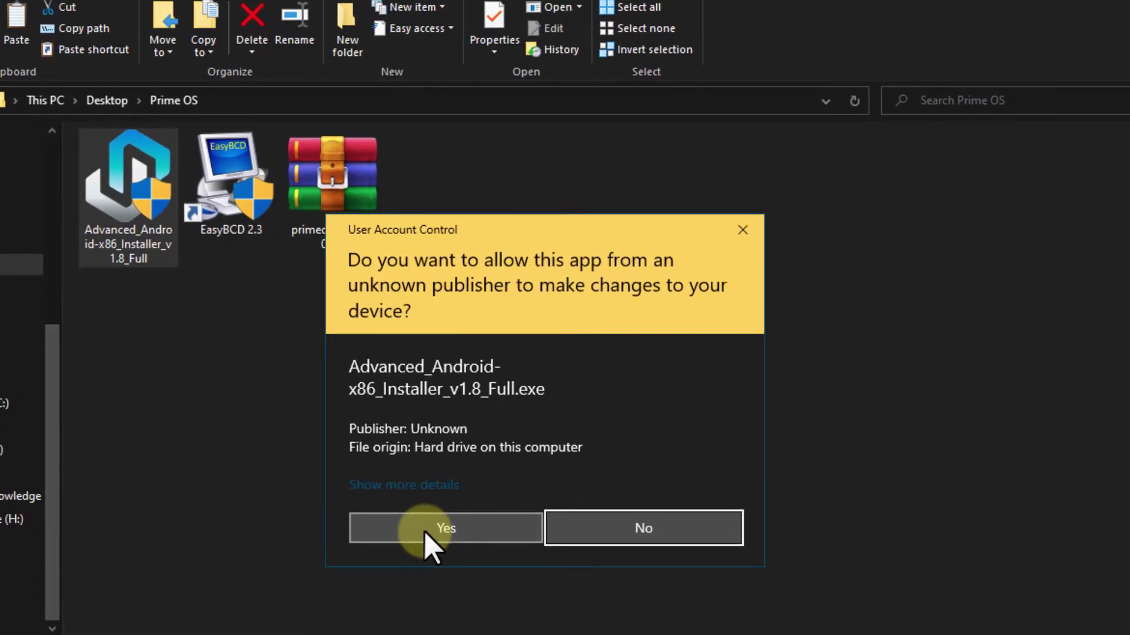
left_click(435, 536)
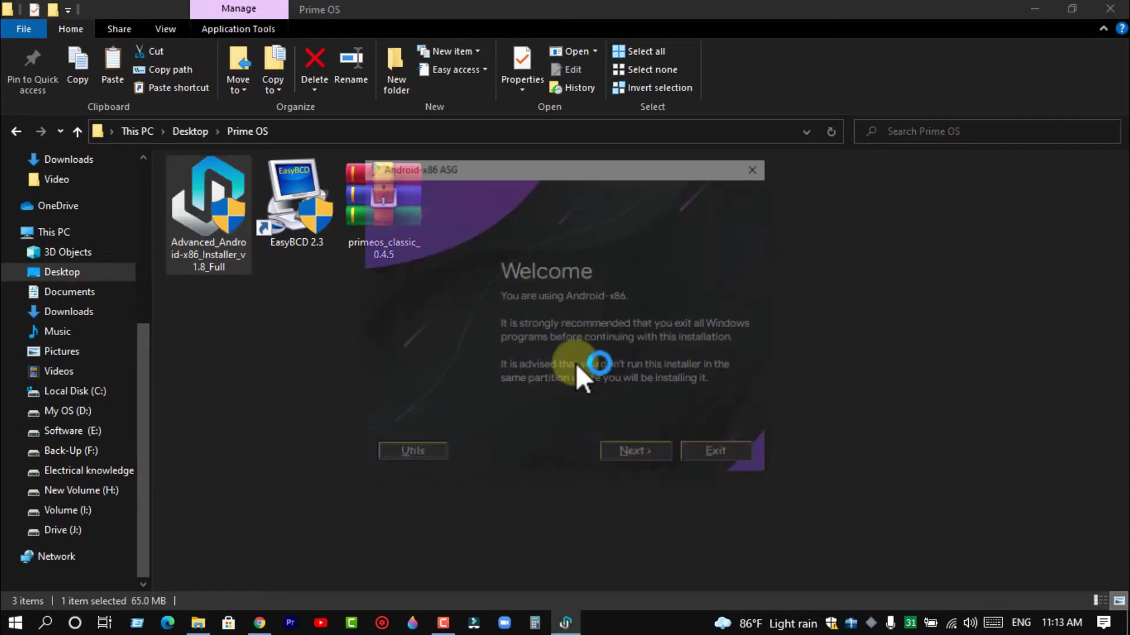
- Proceed past the installer's welcome page and load the primeos_classic_0.4.5 archive from the Prime OS folder as the OS package
left_click(656, 457)
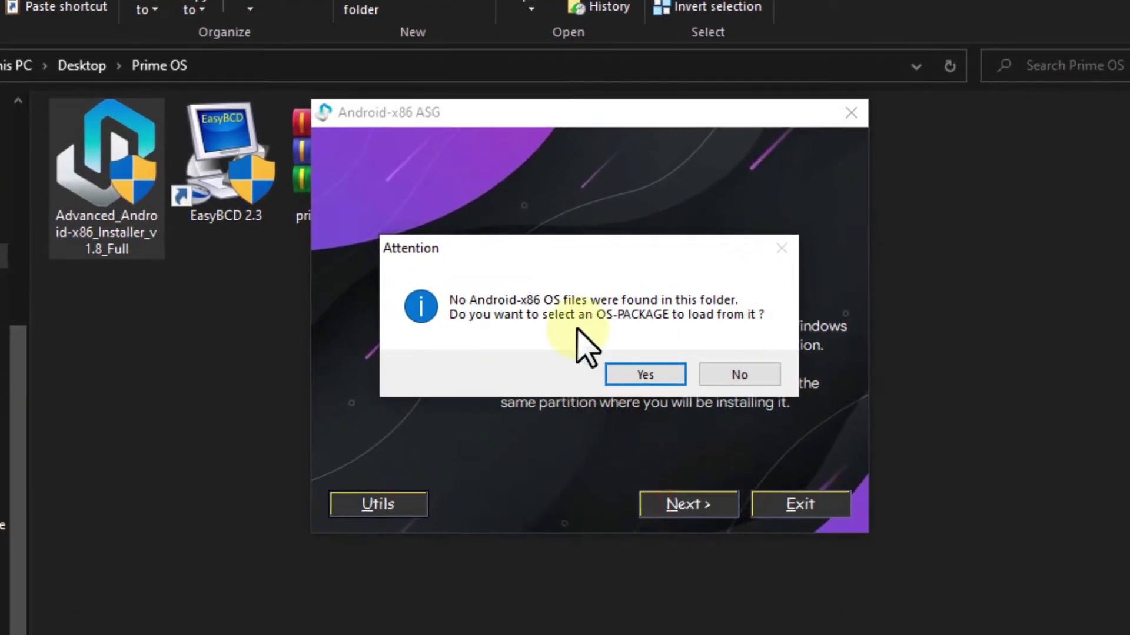
left_click(659, 374)
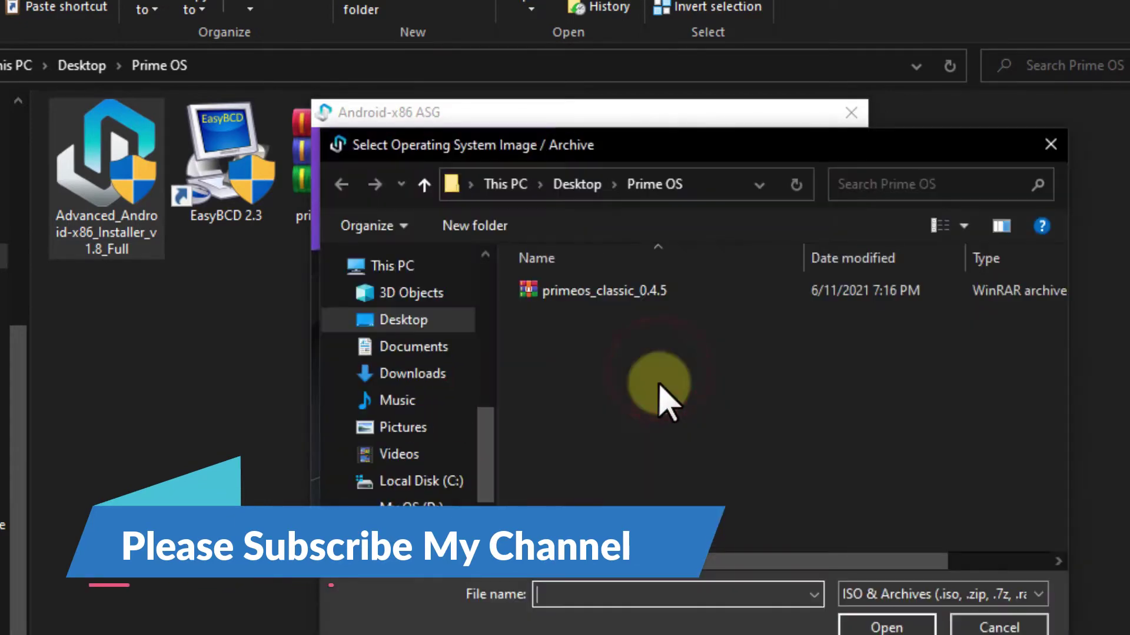
left_click(445, 325)
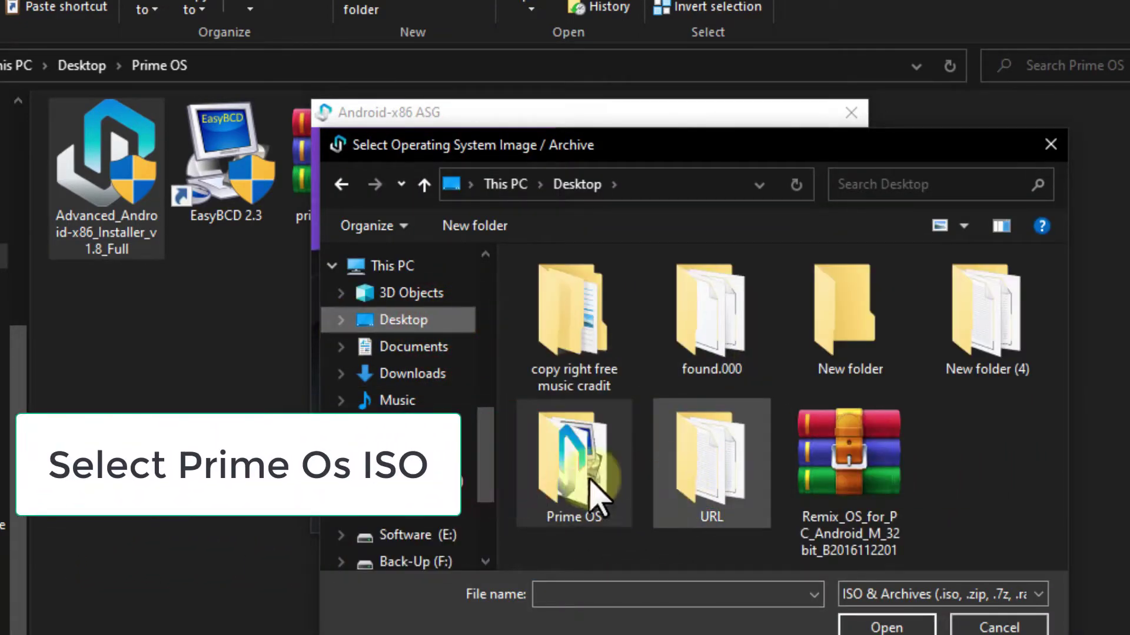
left_click(574, 477)
double_click(573, 477)
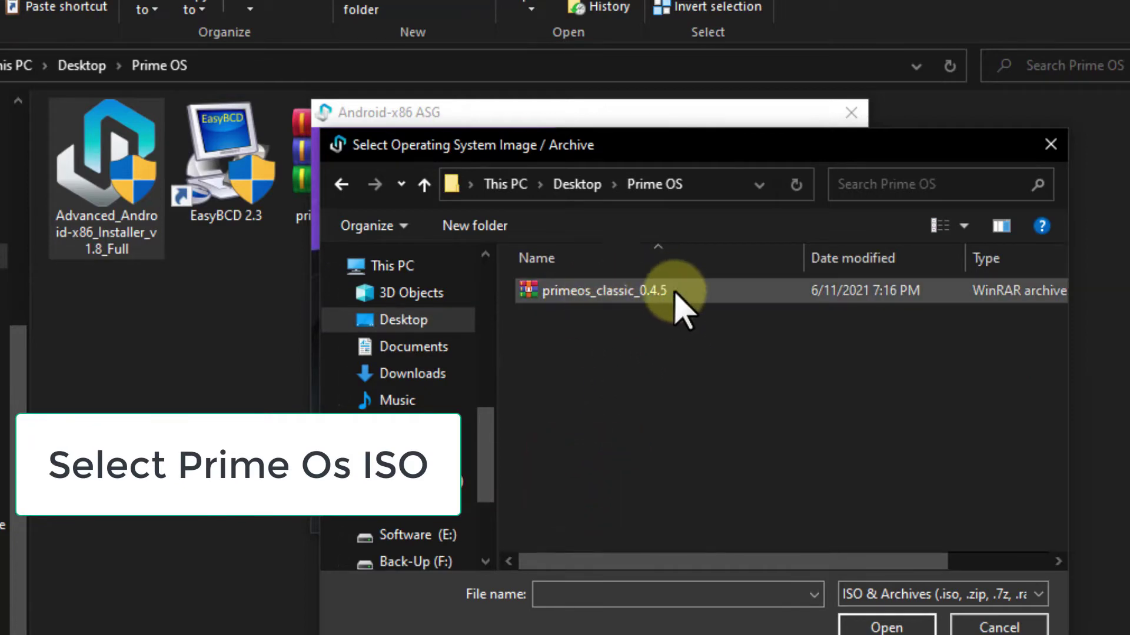
left_click(708, 293)
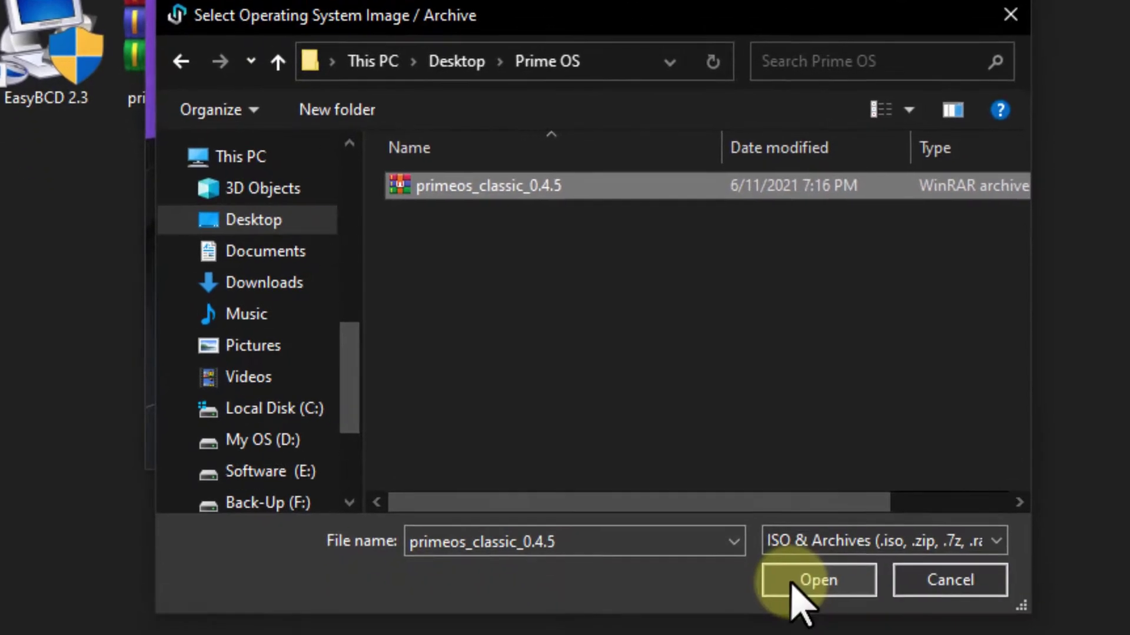
left_click(802, 597)
key("Return")
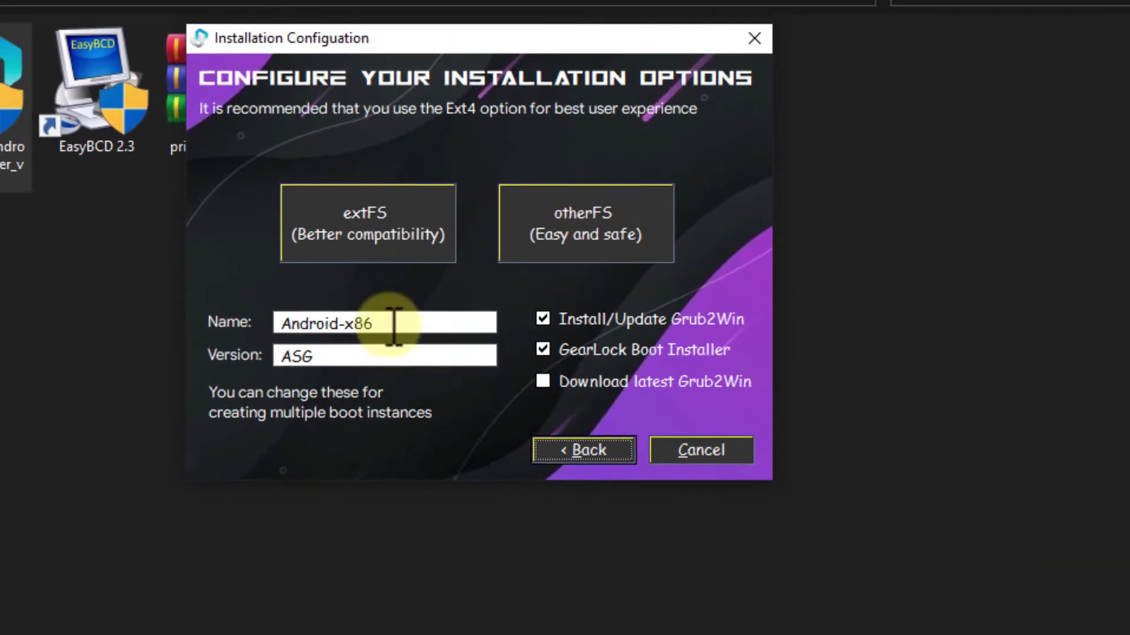
- Set the installation's name to Prime OS in the installation options
triple_click(393, 324)
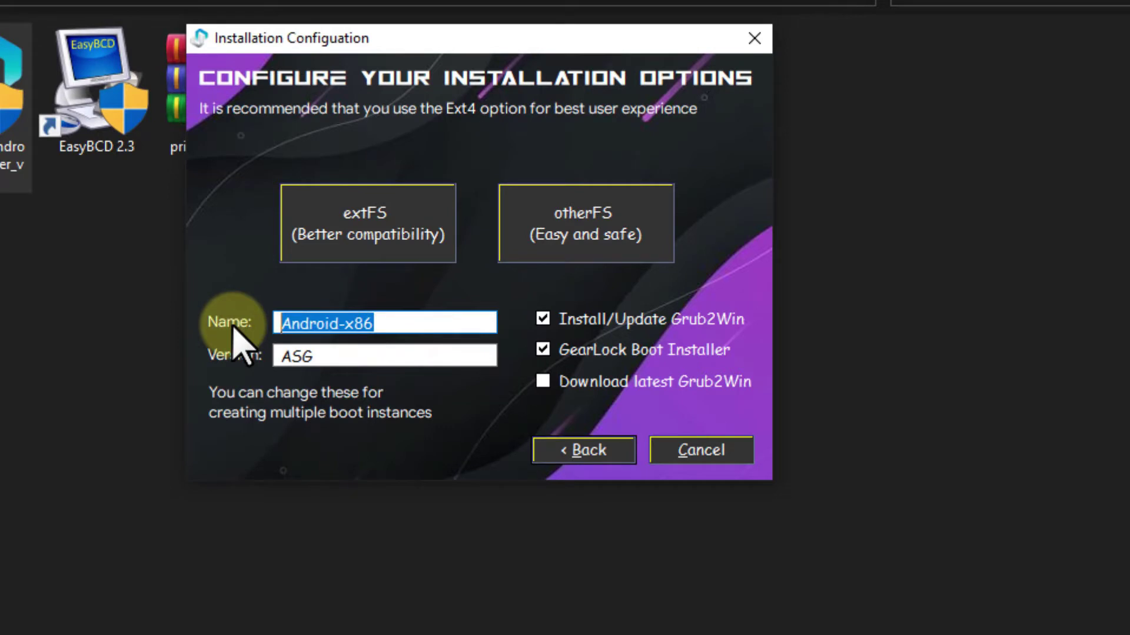
type("Pri")
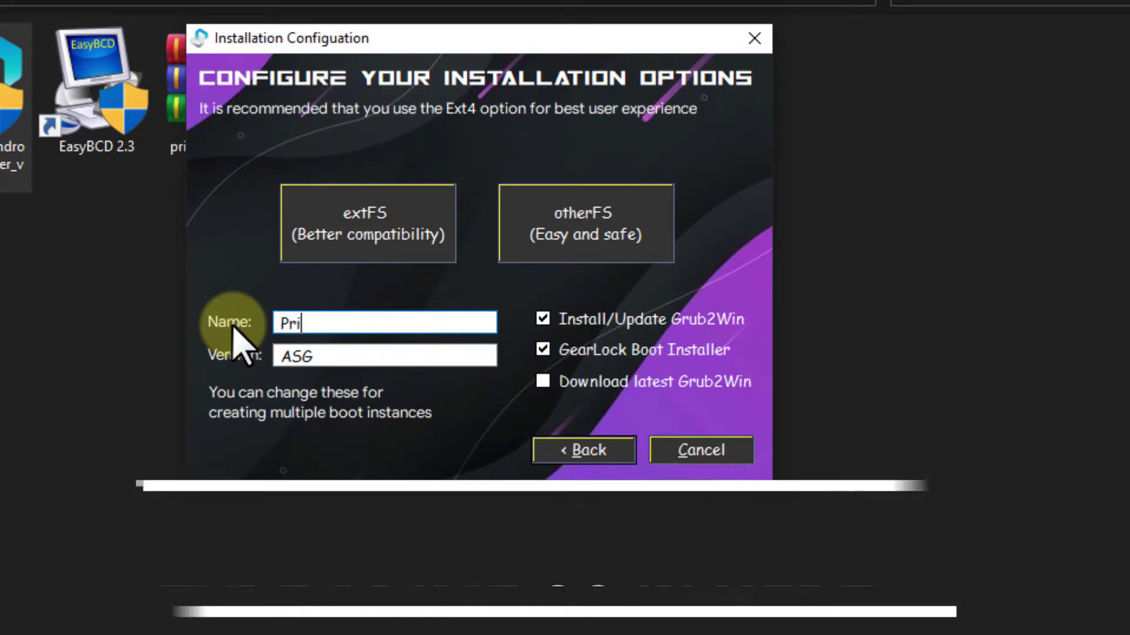
type("me")
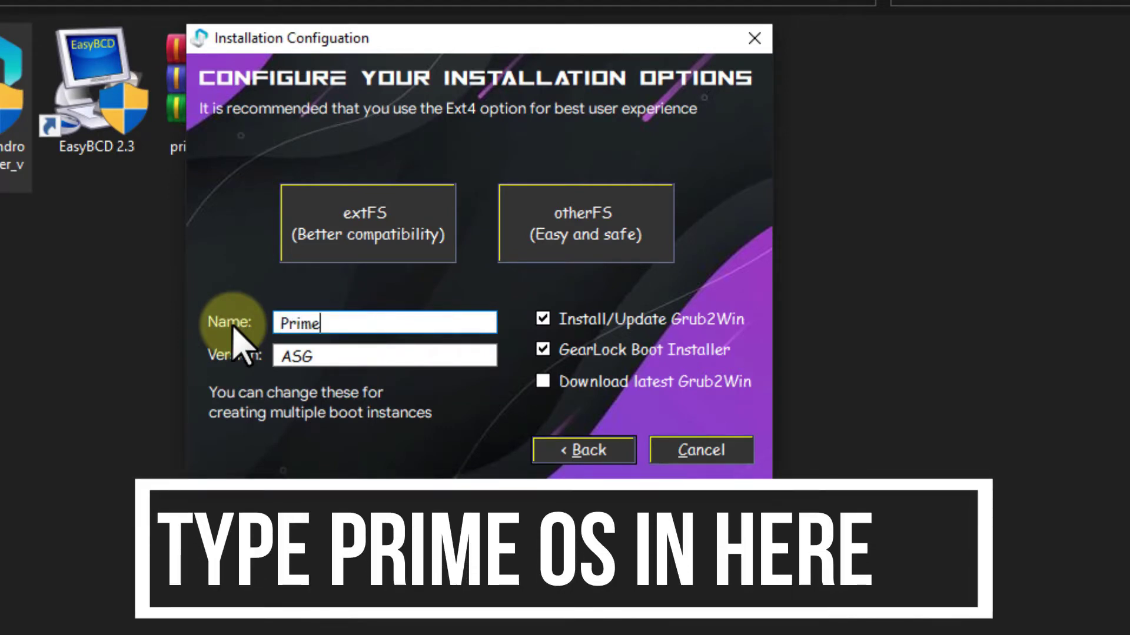
type(" OS")
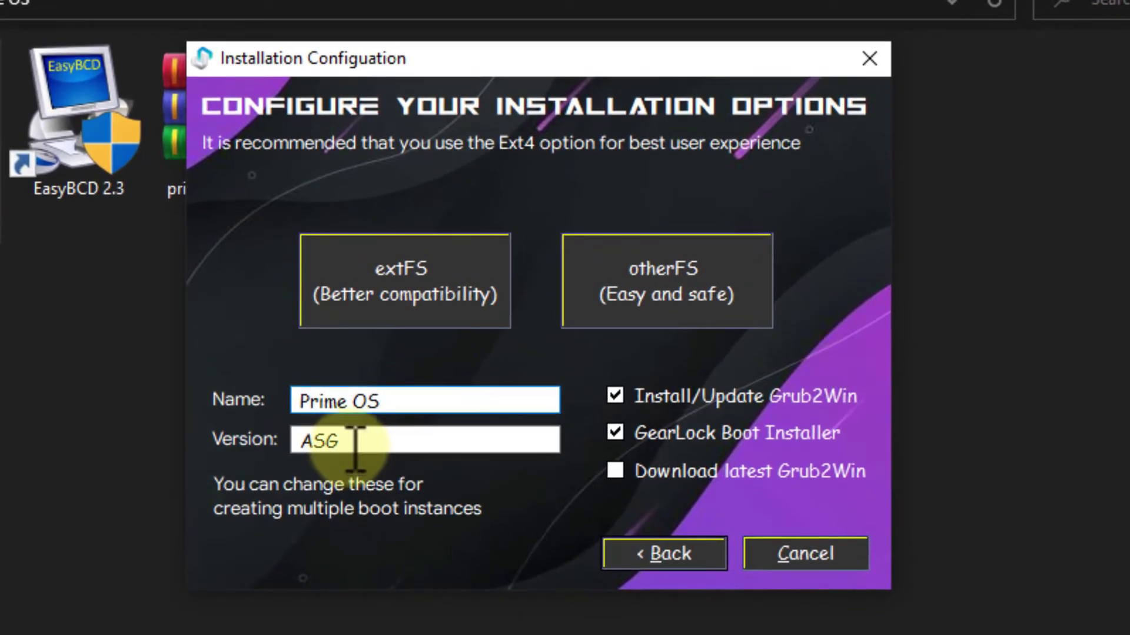
left_click(356, 447)
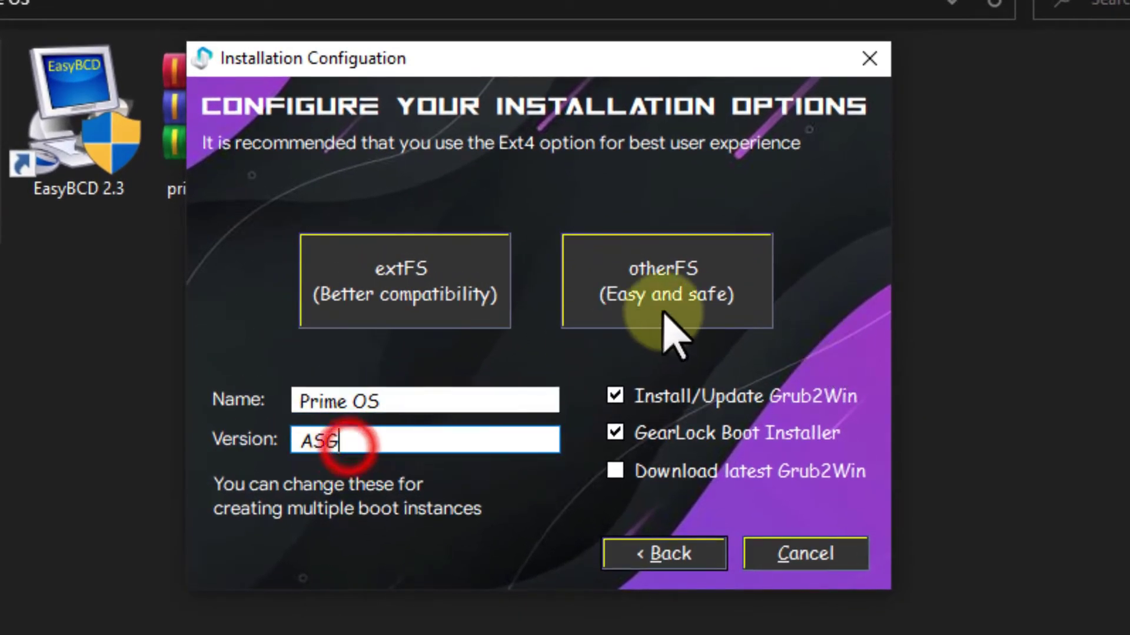
- Choose the otherFS installation type with a 32 GB data image
left_click(671, 283)
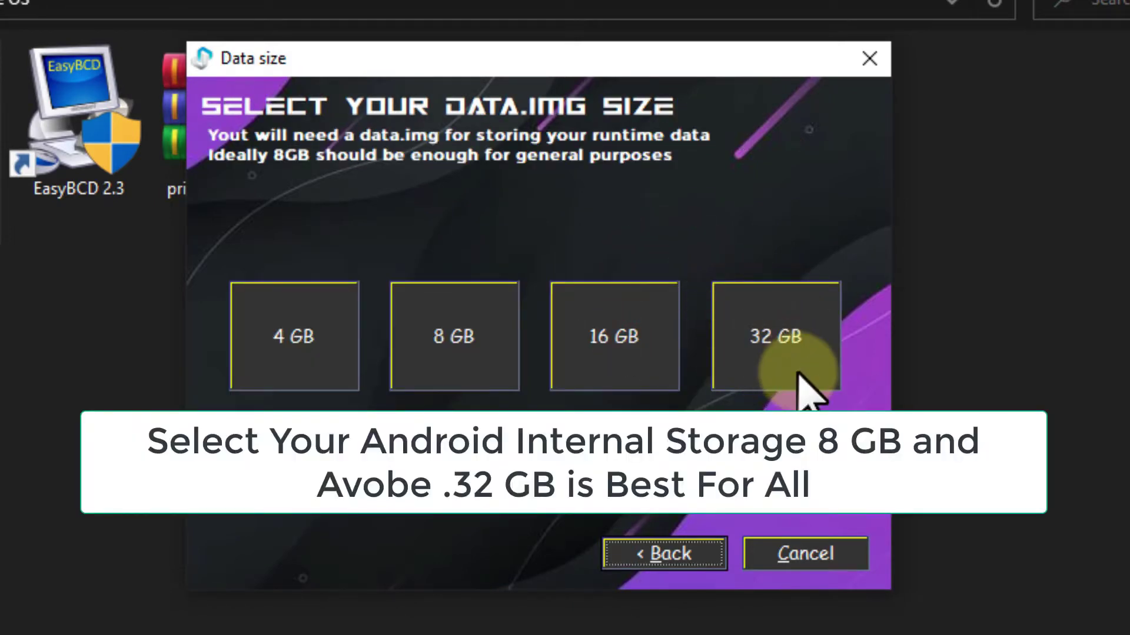
left_click(798, 373)
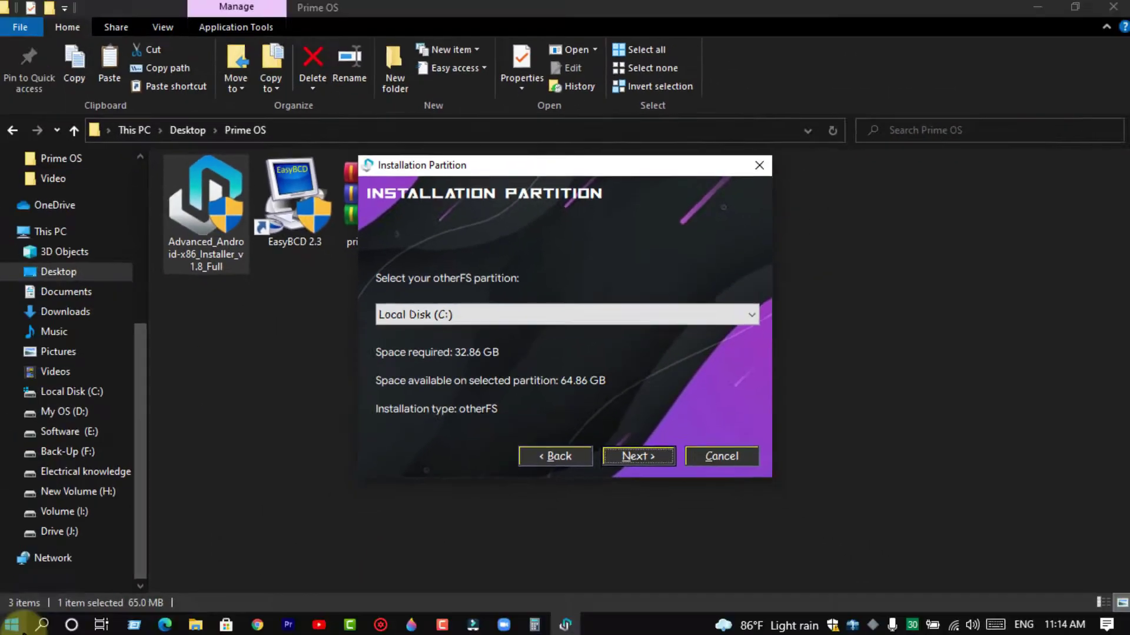
- Search Windows for "create" and open the tool for creating and formatting hard disk partitions
left_click(39, 630)
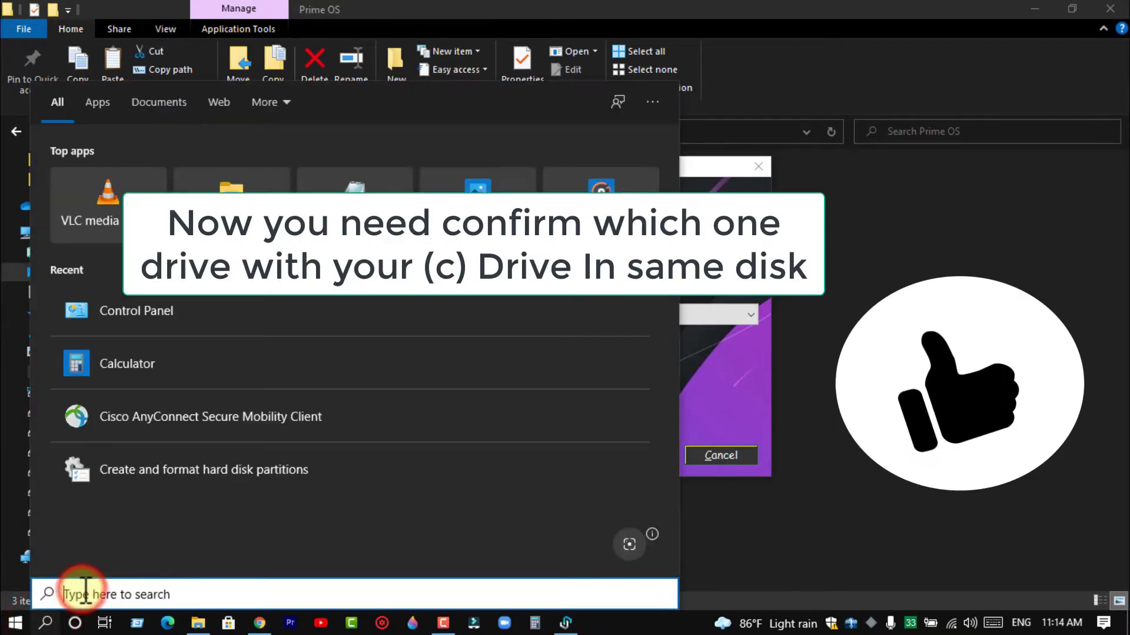
type("create")
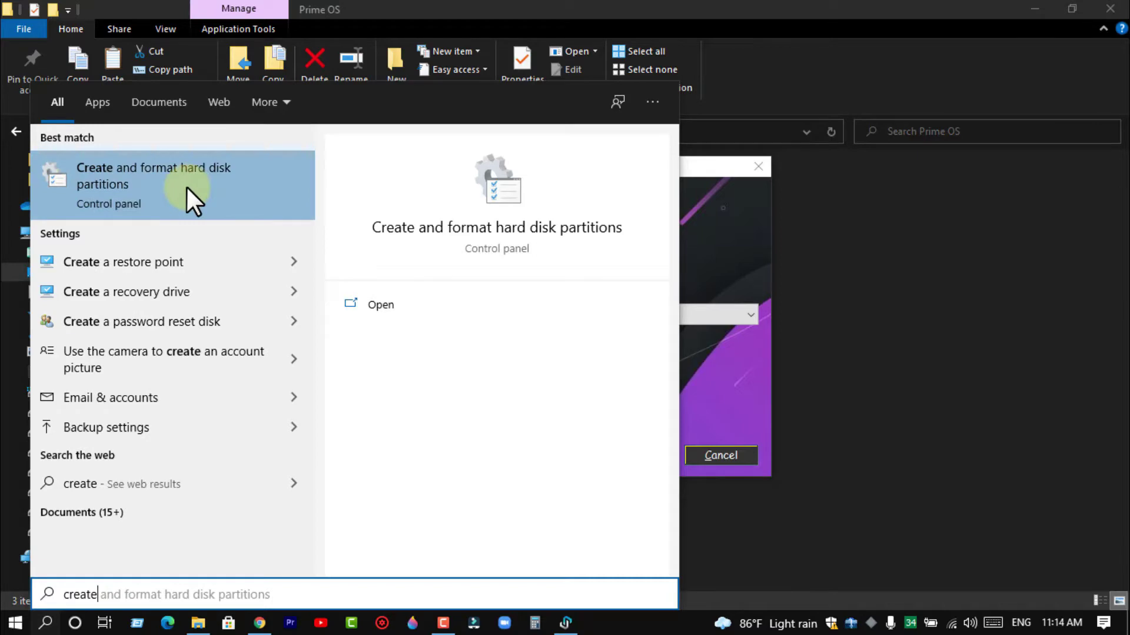
left_click(186, 185)
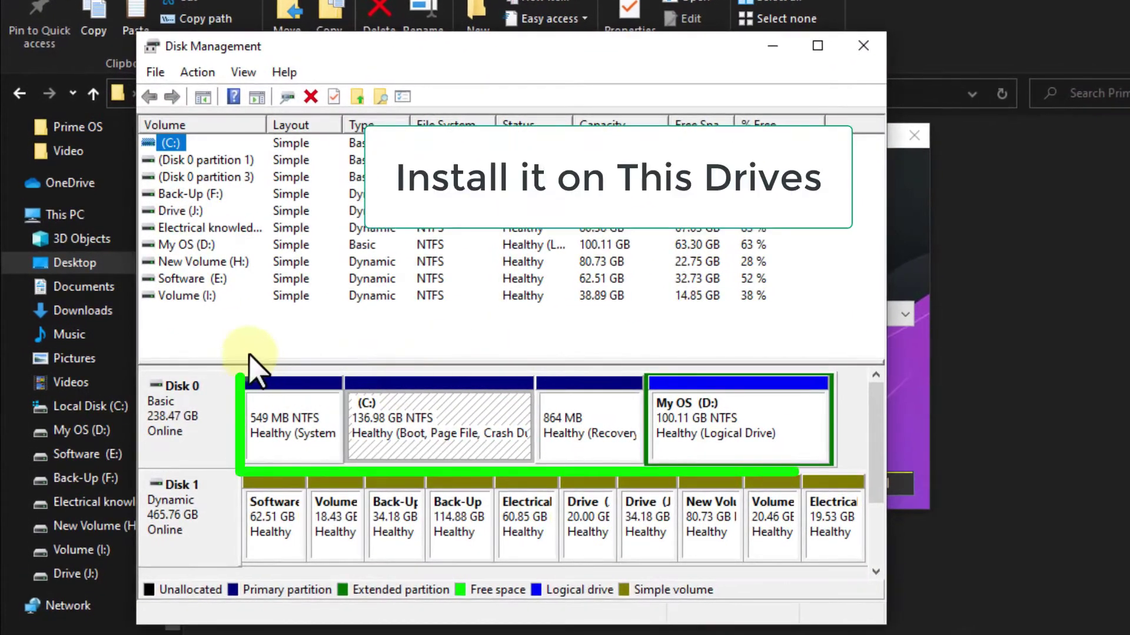
- Check in Disk Management which partitions share a physical disk with drive C:, and close the window
left_click(249, 355)
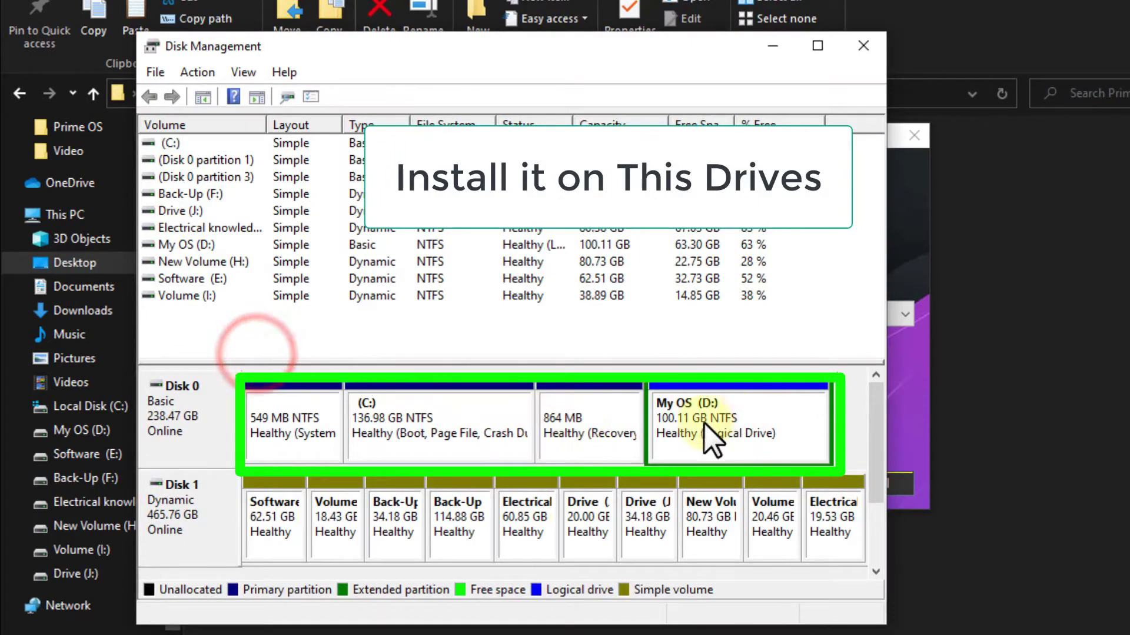
left_click(682, 435)
left_click(435, 427)
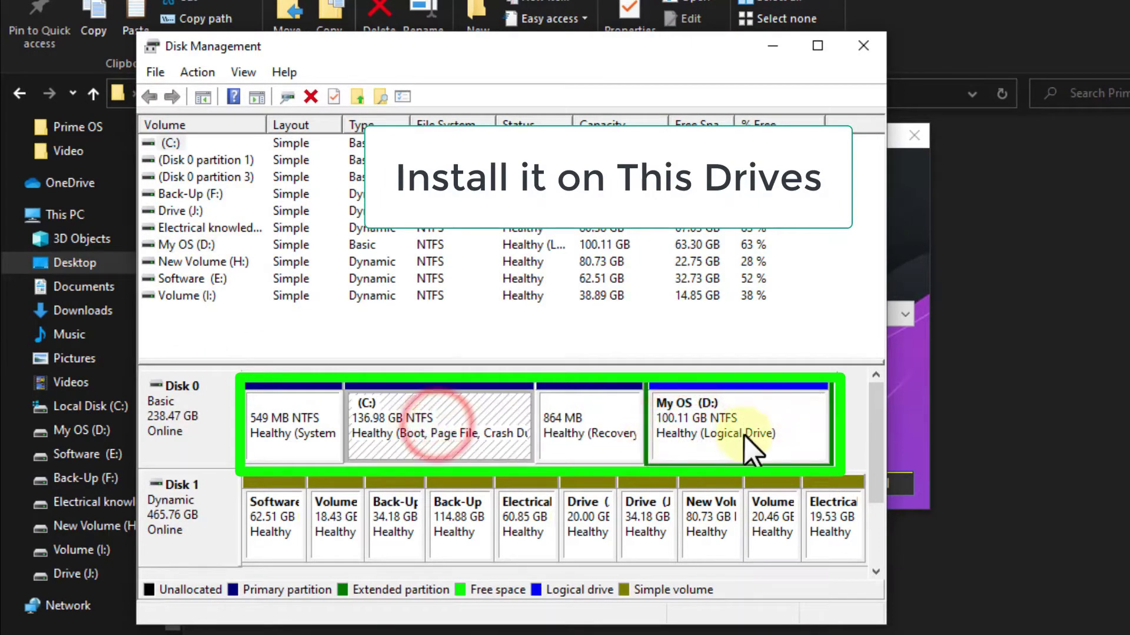
left_click(268, 523)
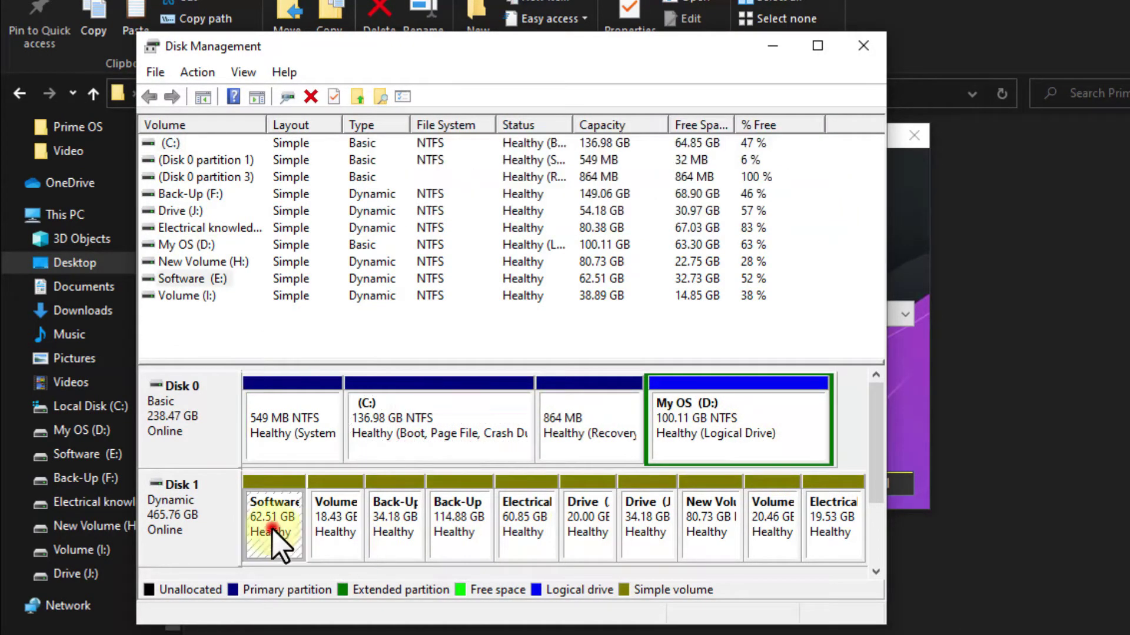
left_click(588, 526)
left_click(824, 530)
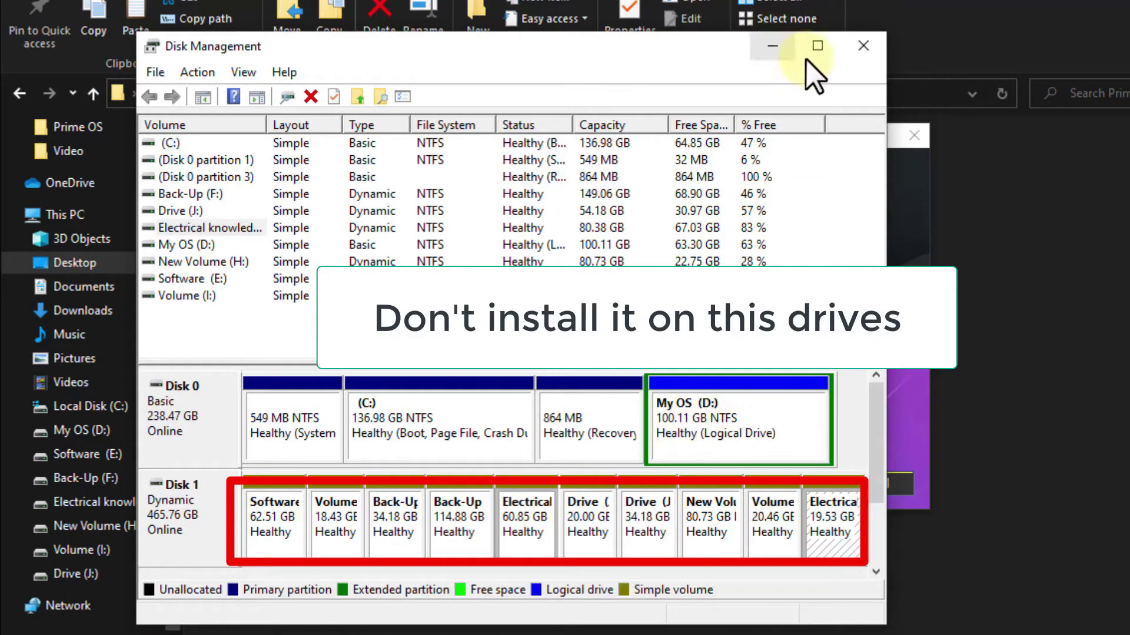
left_click(863, 45)
- Select My OS (D:) as the otherFS partition and start installing to D:\Prime-OS-ASG
left_click(656, 314)
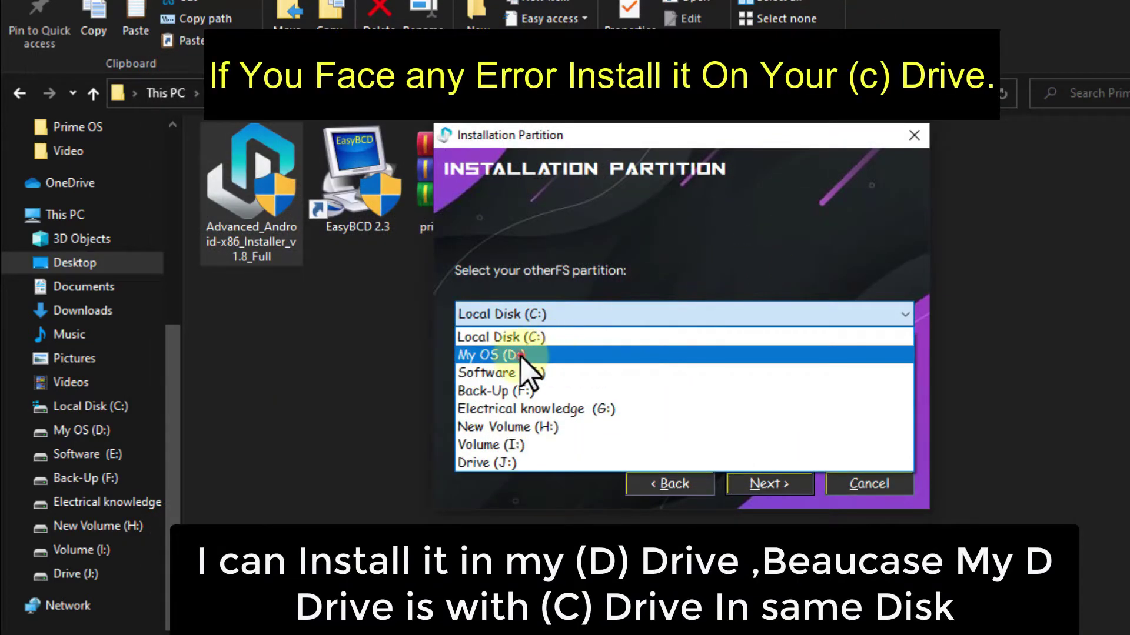
left_click(520, 356)
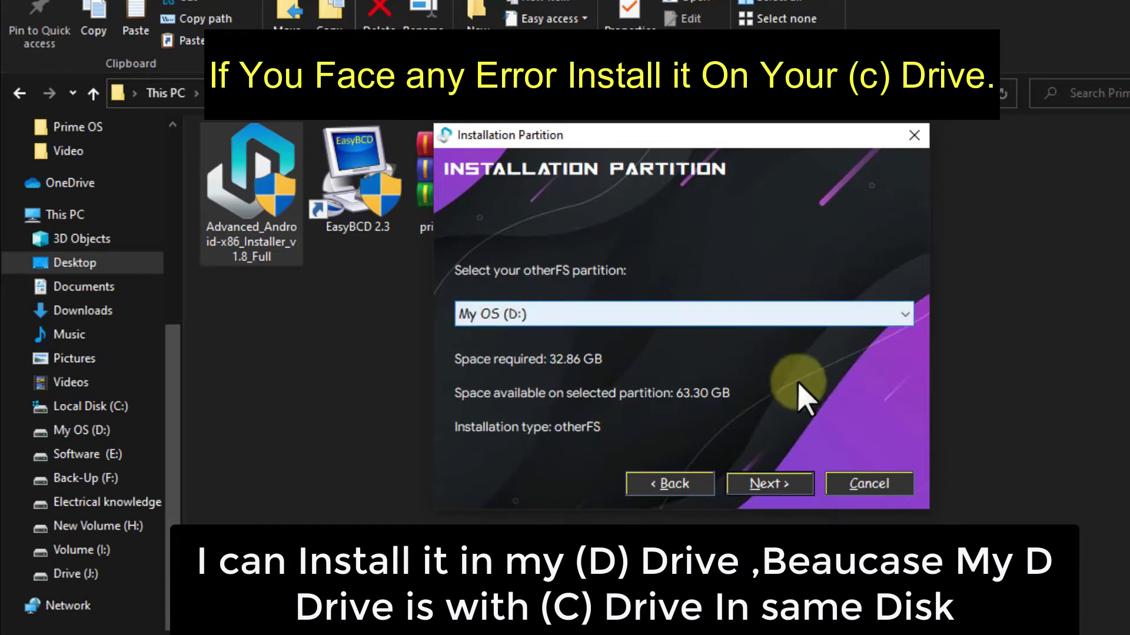
left_click(782, 482)
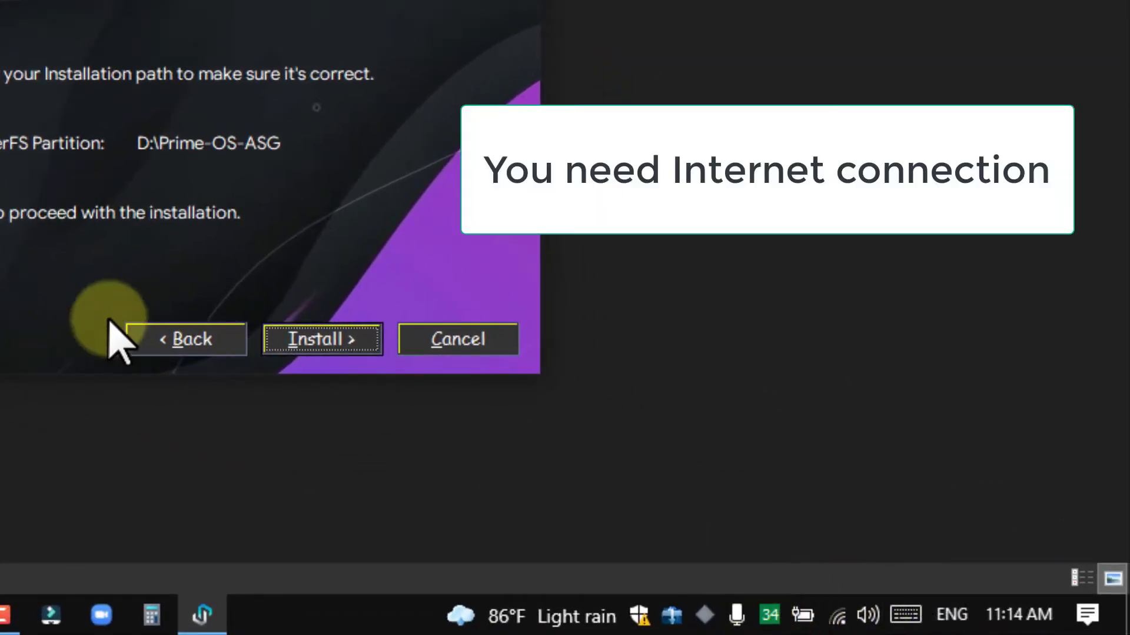
left_click(329, 345)
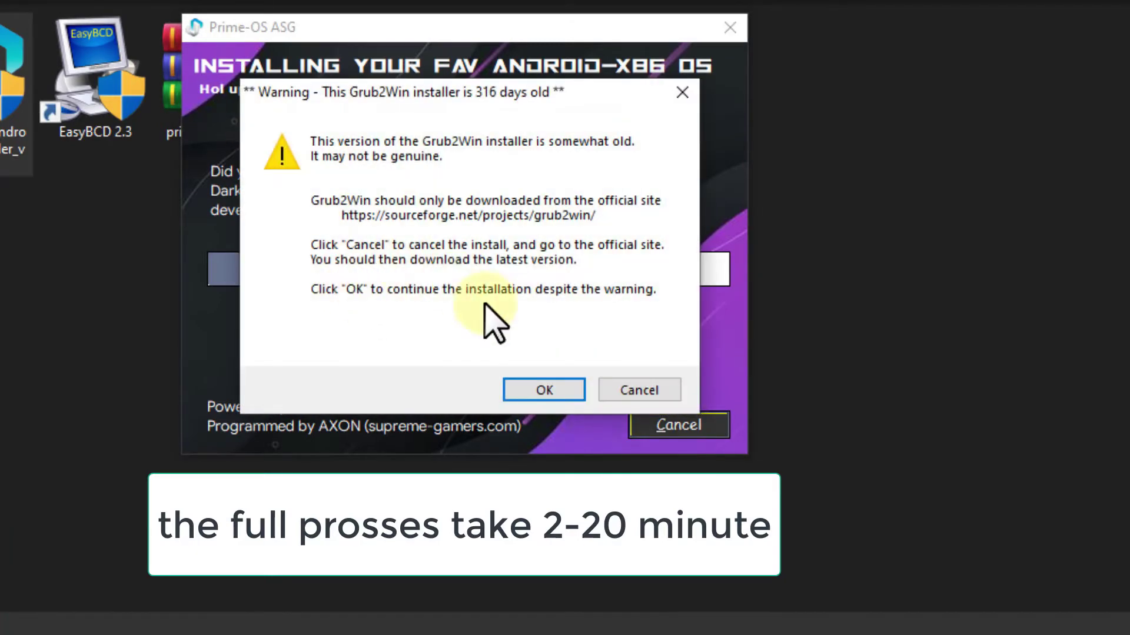
- Continue the Grub2Win setup despite its version-age warning, and finish the installer without rebooting
left_click(552, 389)
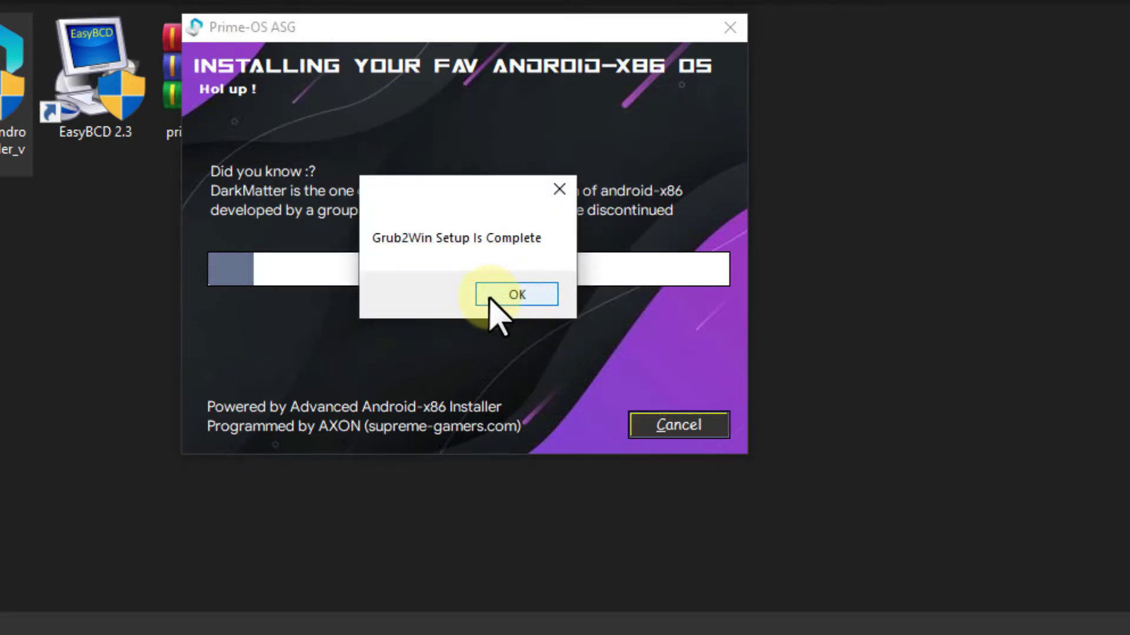
left_click(516, 292)
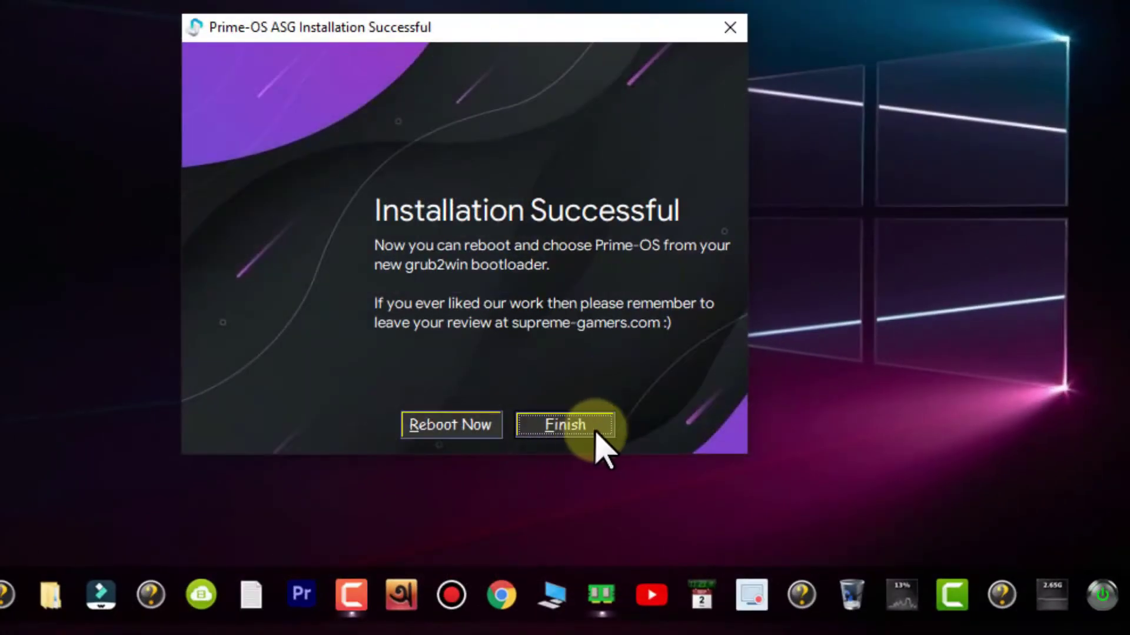
left_click(565, 425)
- Launch EasyBCD 2.3 from the Prime OS folder with permission to make changes, and open its boot menu editor
left_click(197, 623)
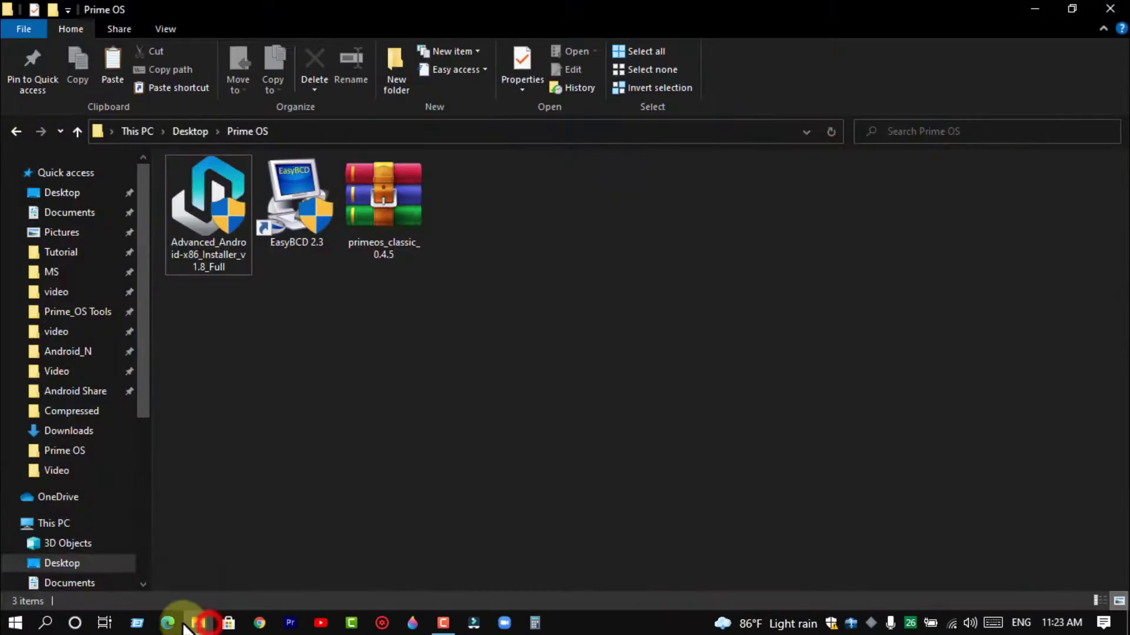
double_click(287, 192)
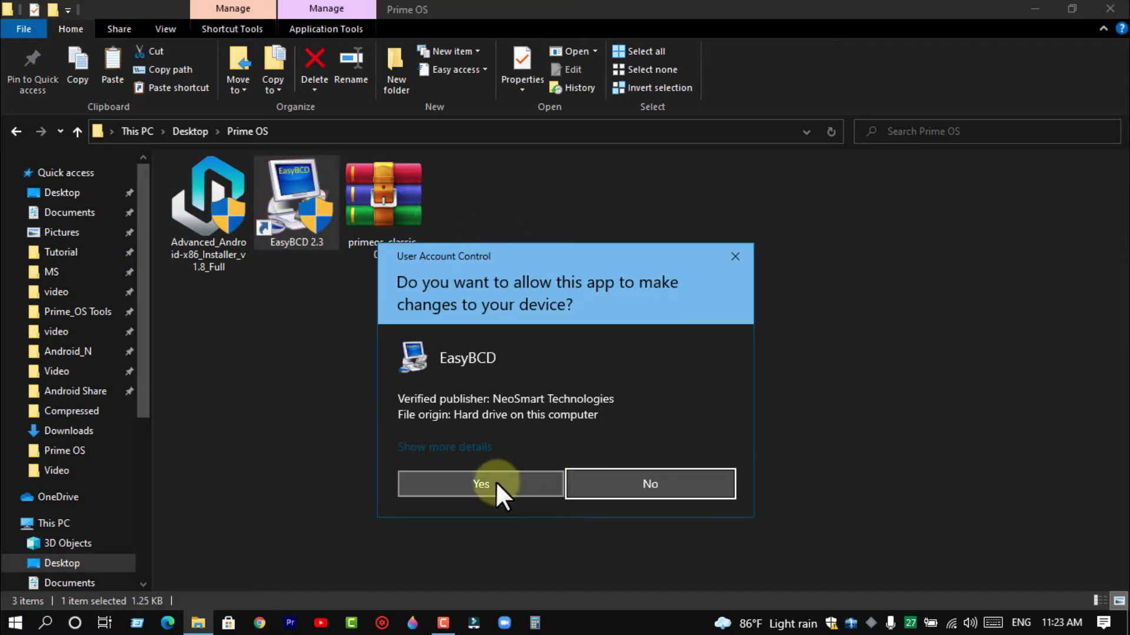
left_click(495, 483)
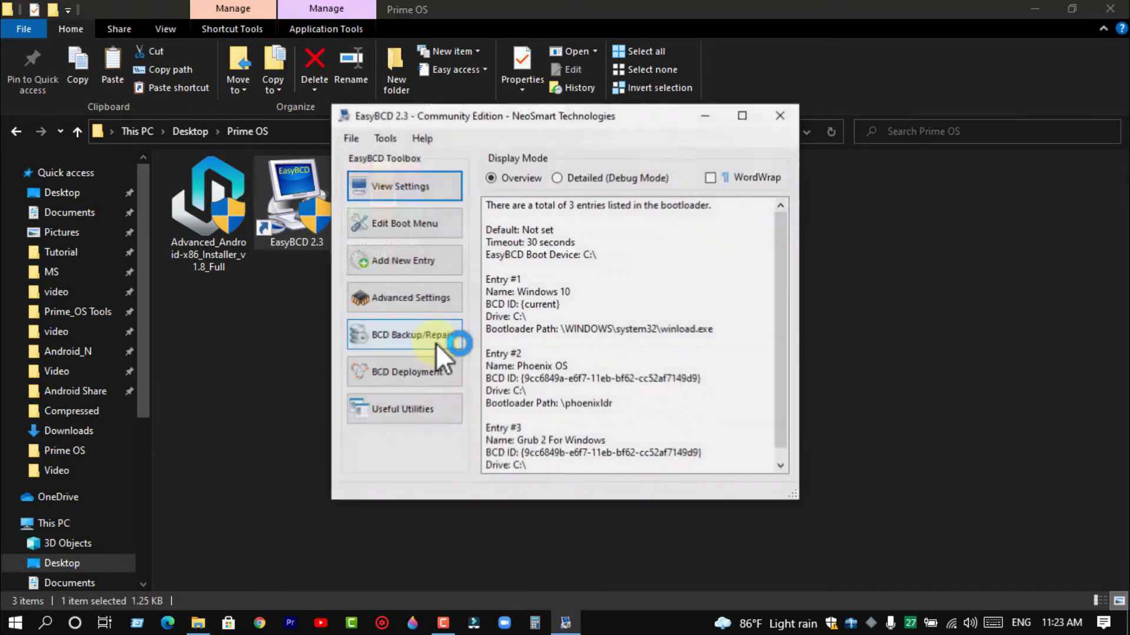
left_click(415, 229)
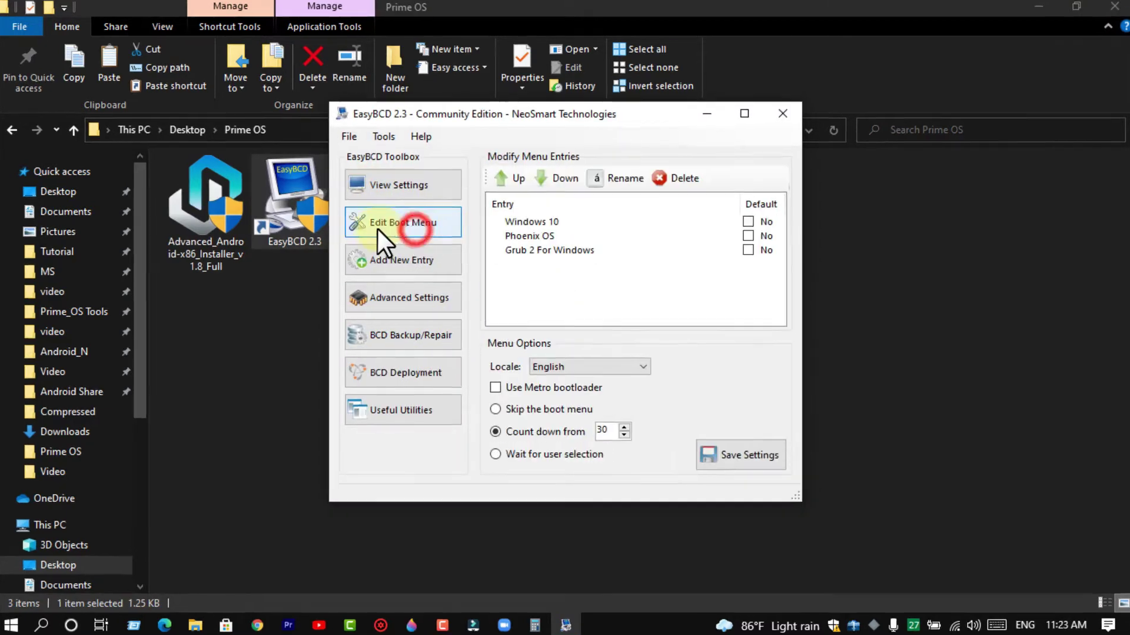
- Move the Grub 2 For Windows entry to the first position in the EasyBCD boot menu
left_click(551, 229)
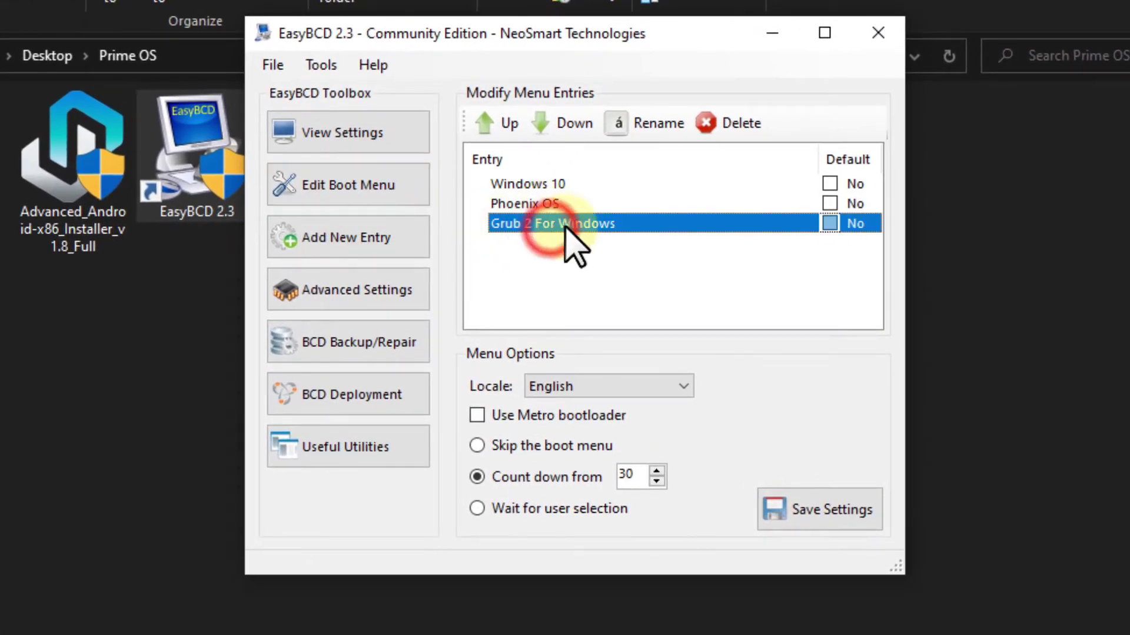
left_click(496, 126)
left_click(499, 124)
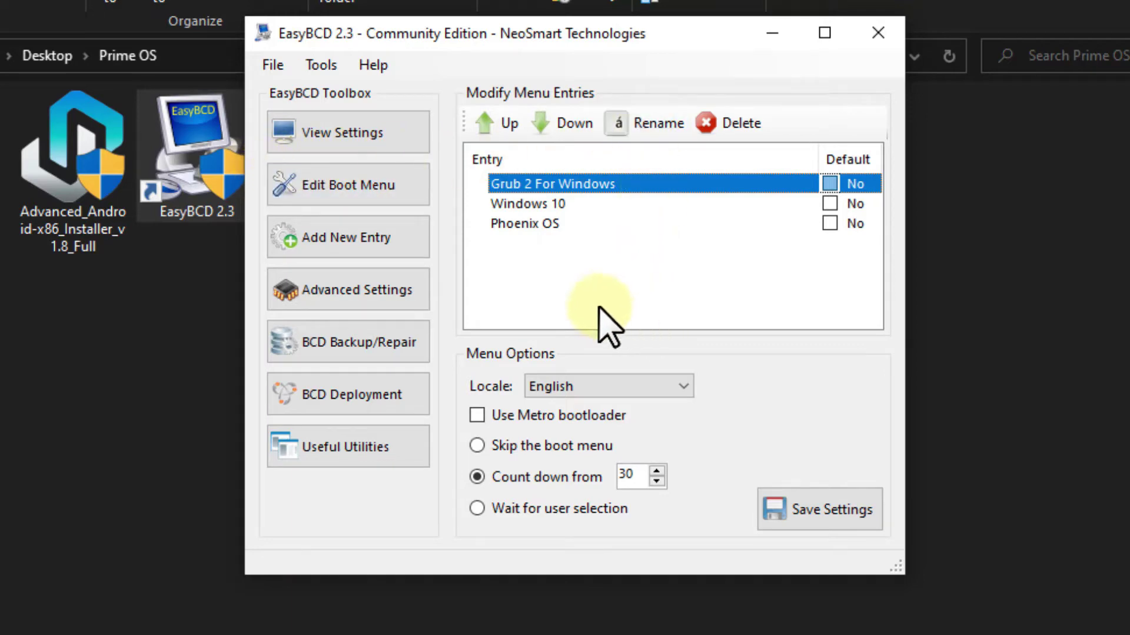
- Enable the Metro bootloader with Grub 2 For Windows as default, save the settings, and close EasyBCD and the Prime OS folder
left_click(533, 415)
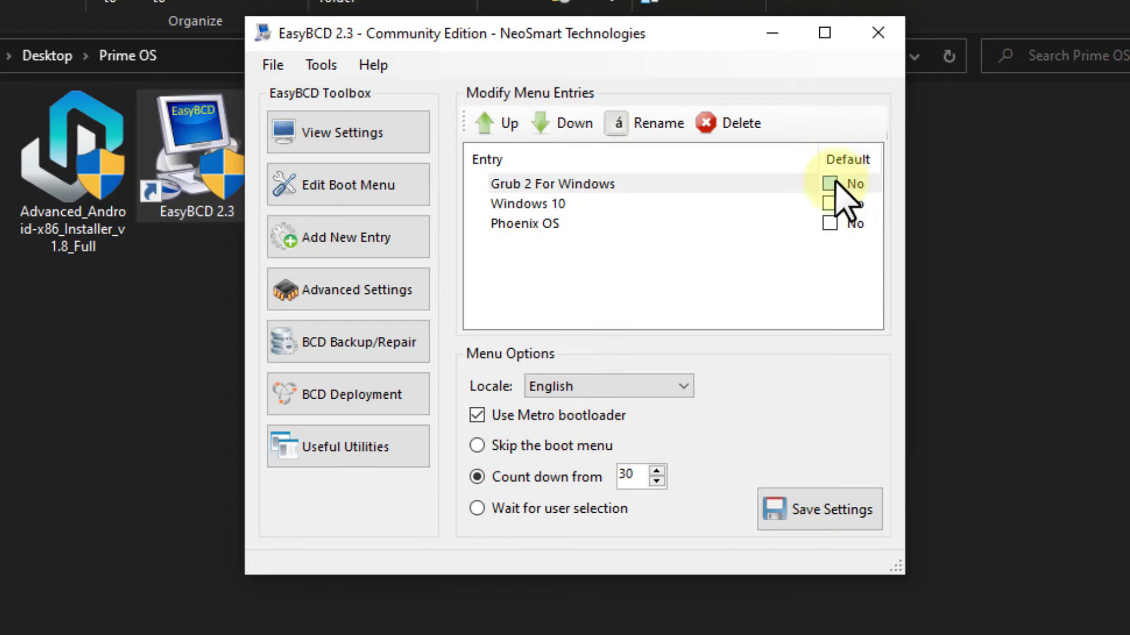
left_click(843, 510)
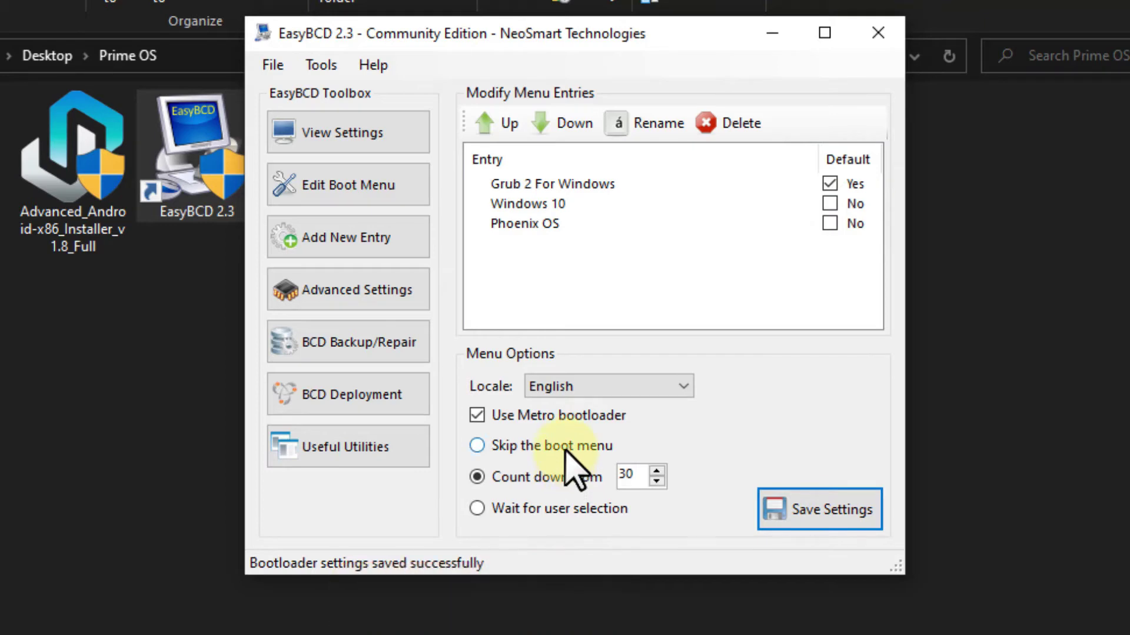
left_click(866, 34)
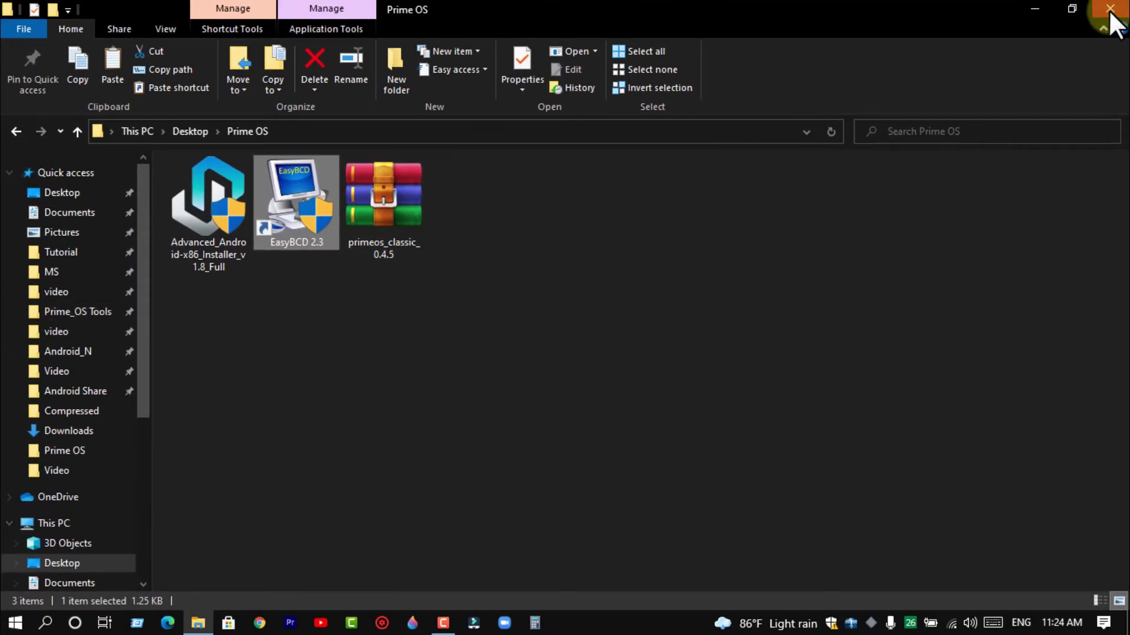
left_click(1110, 12)
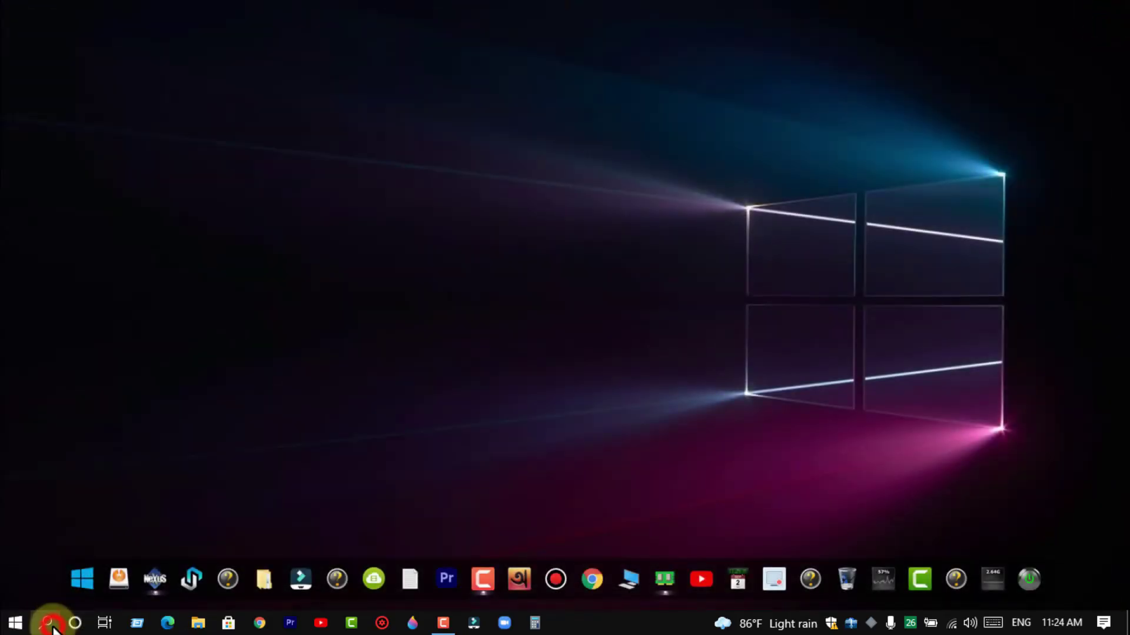
- Search Windows for Grub2Win and launch it with permission to make changes
left_click(47, 624)
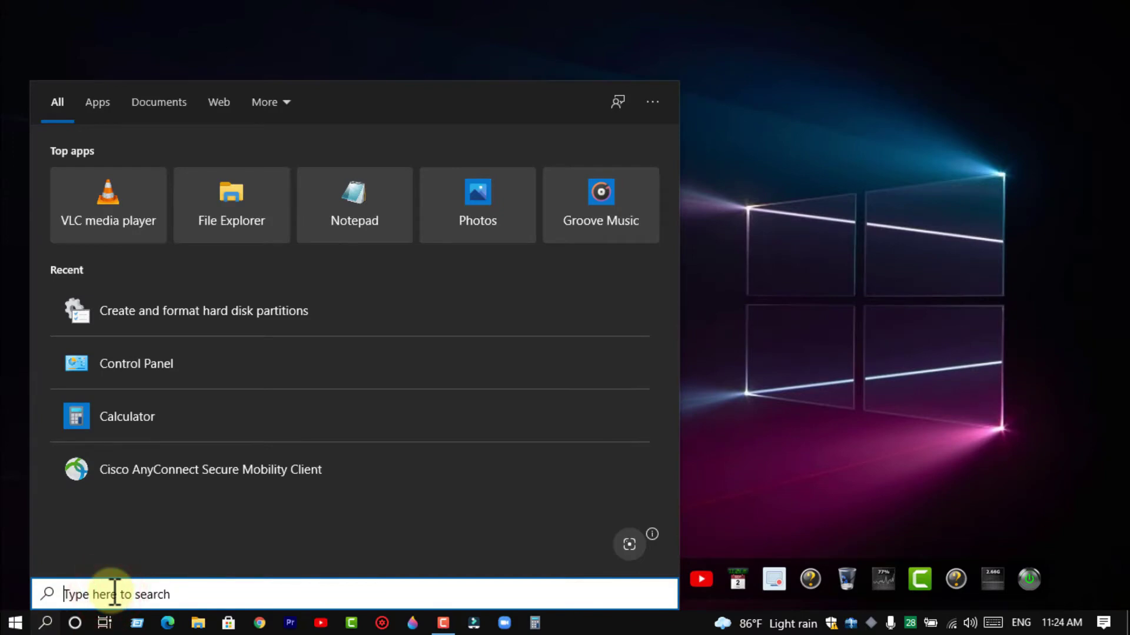
type("gru")
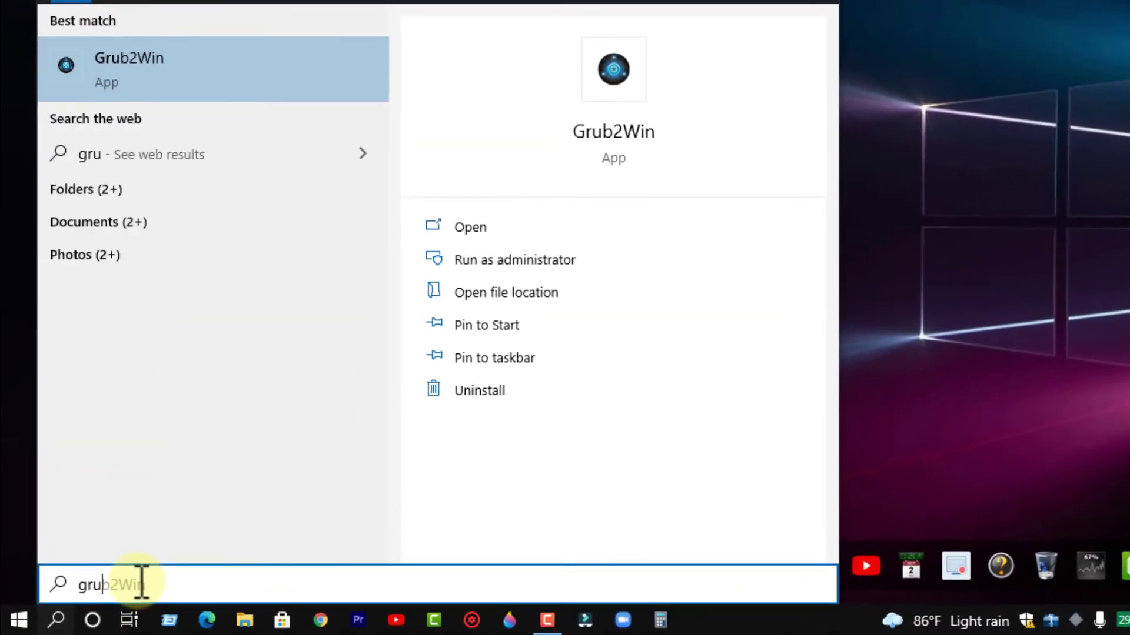
type("b")
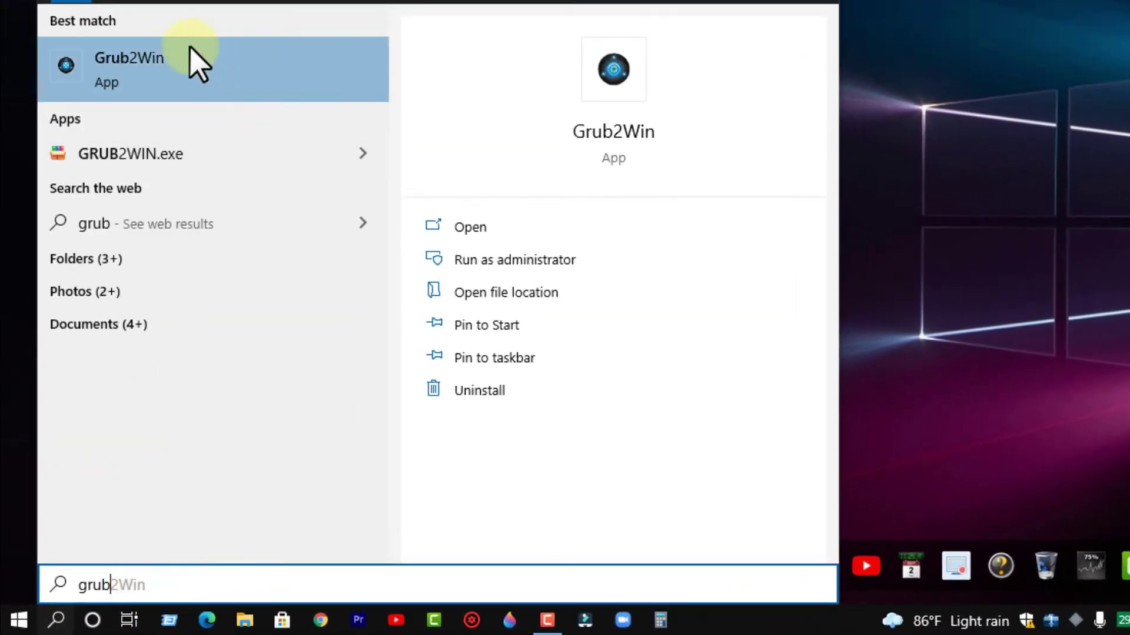
left_click(203, 73)
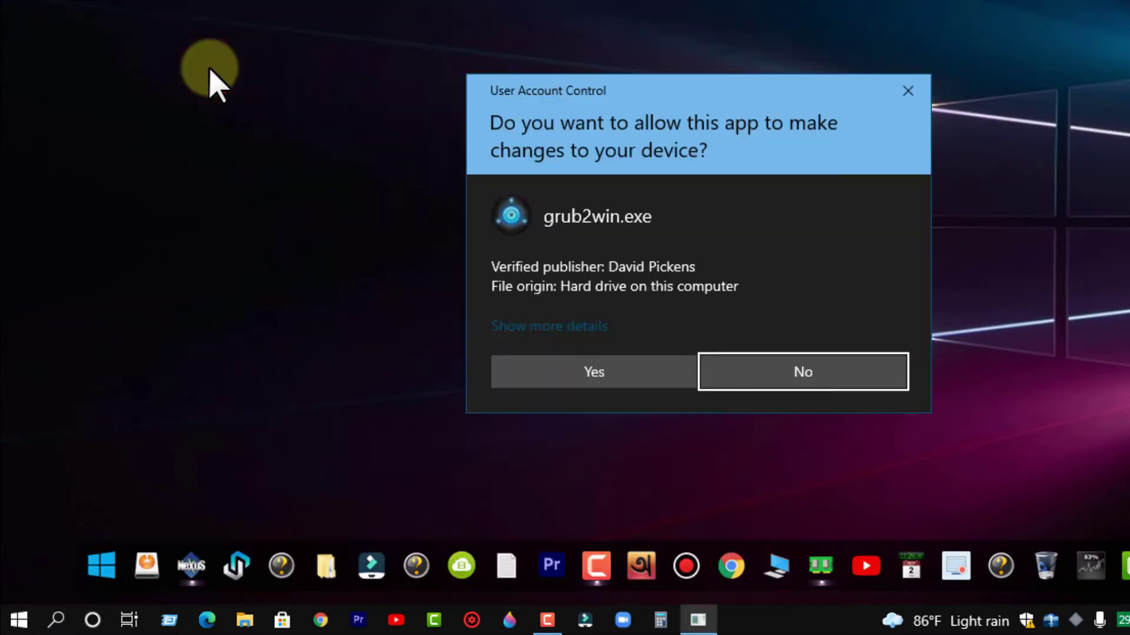
left_click(580, 371)
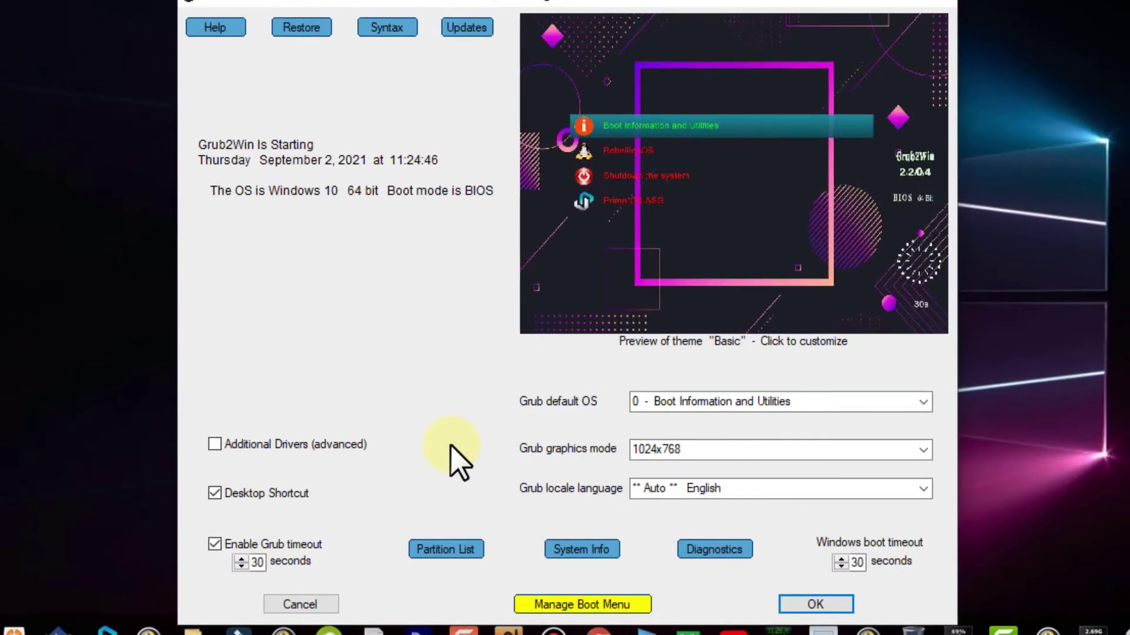
- Move the Prime-OS-ASG entry to the first position in the Grub2Win boot menu, apply and save the configuration, and close Grub2Win
left_click(595, 606)
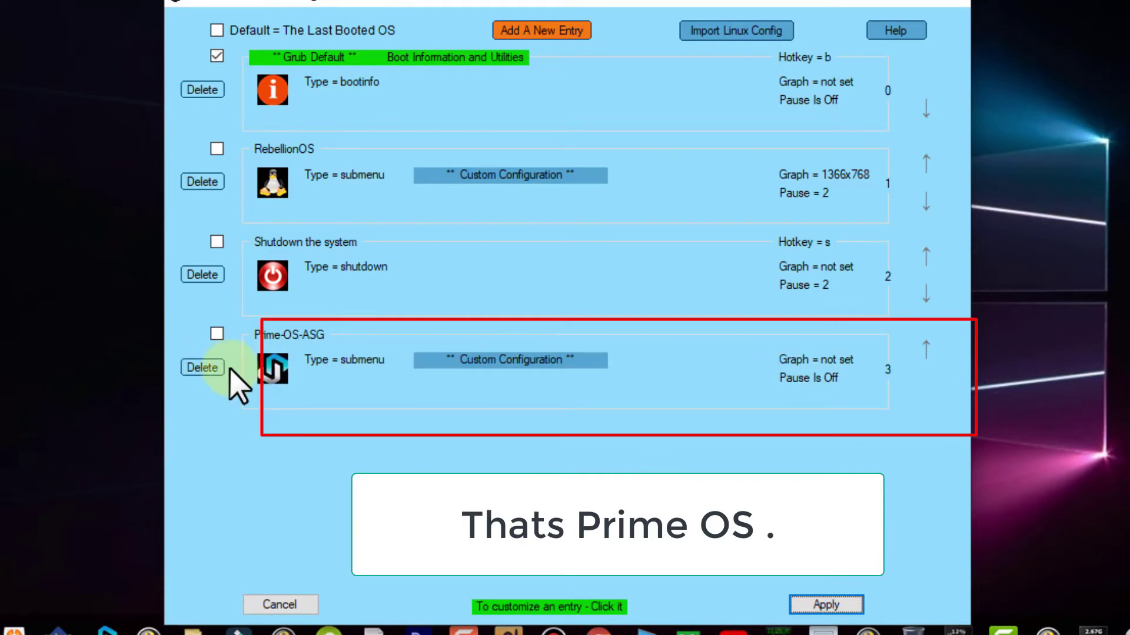
left_click(927, 348)
left_click(926, 254)
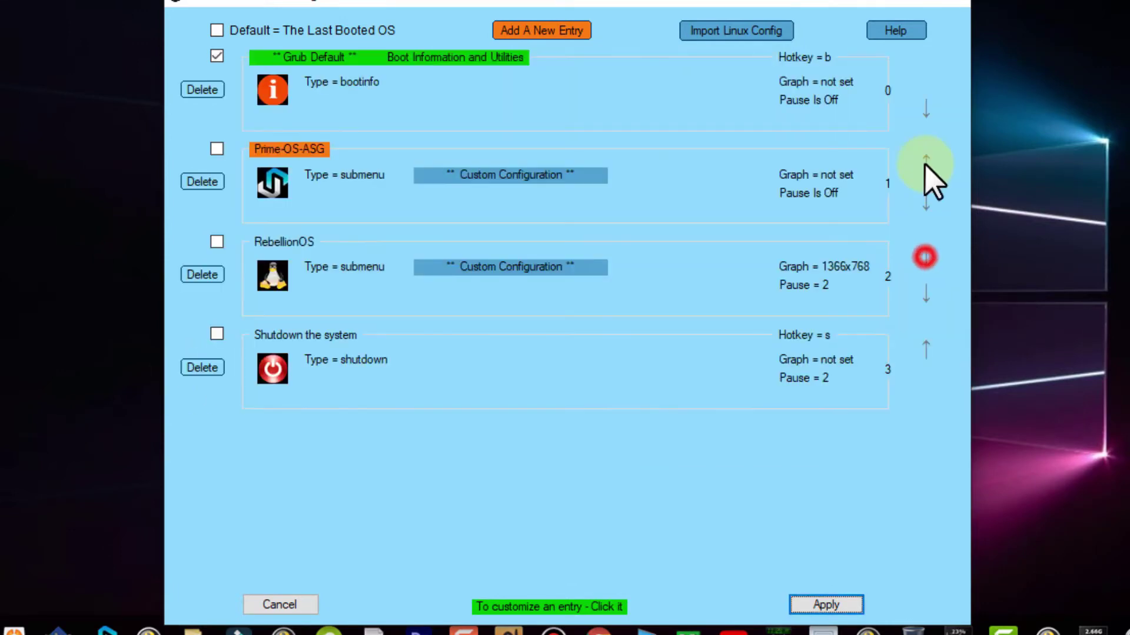
left_click(926, 163)
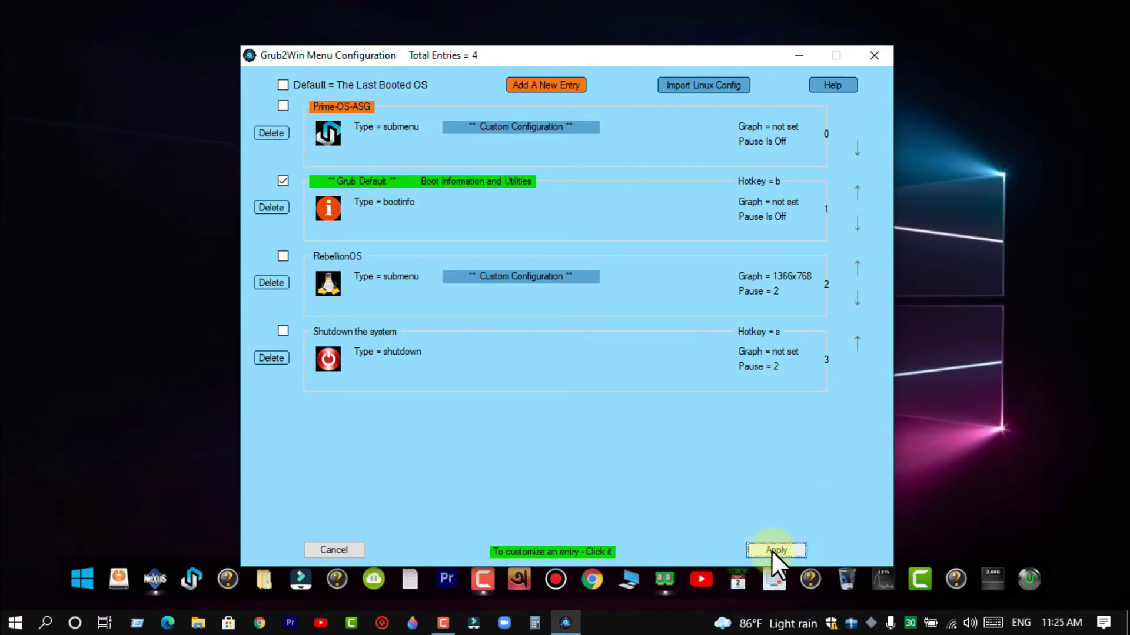
left_click(774, 551)
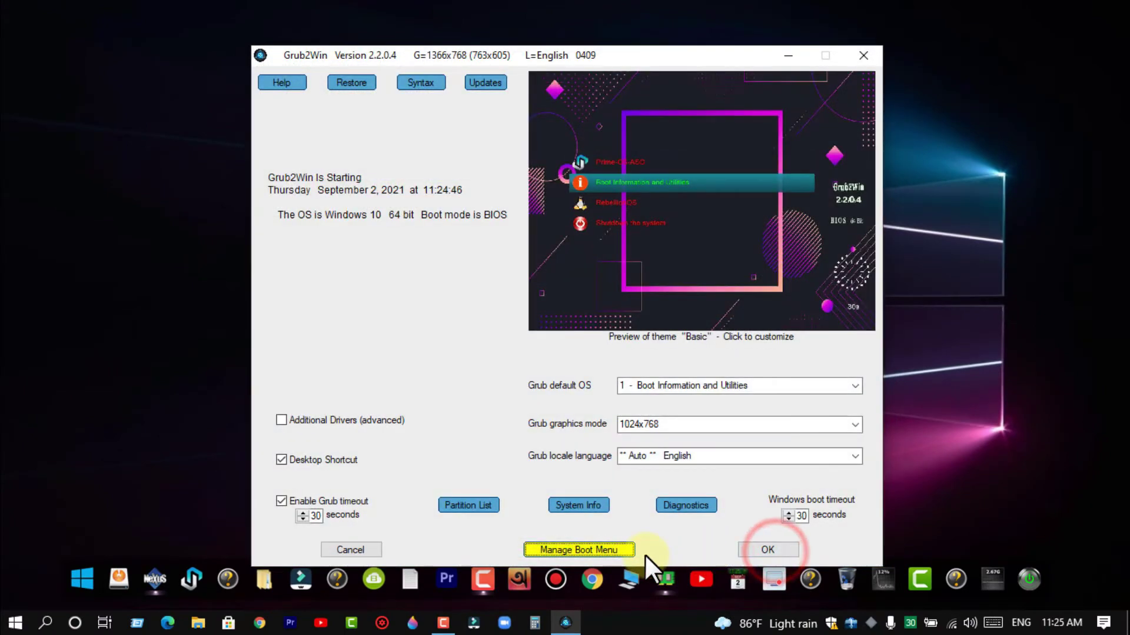
left_click(770, 553)
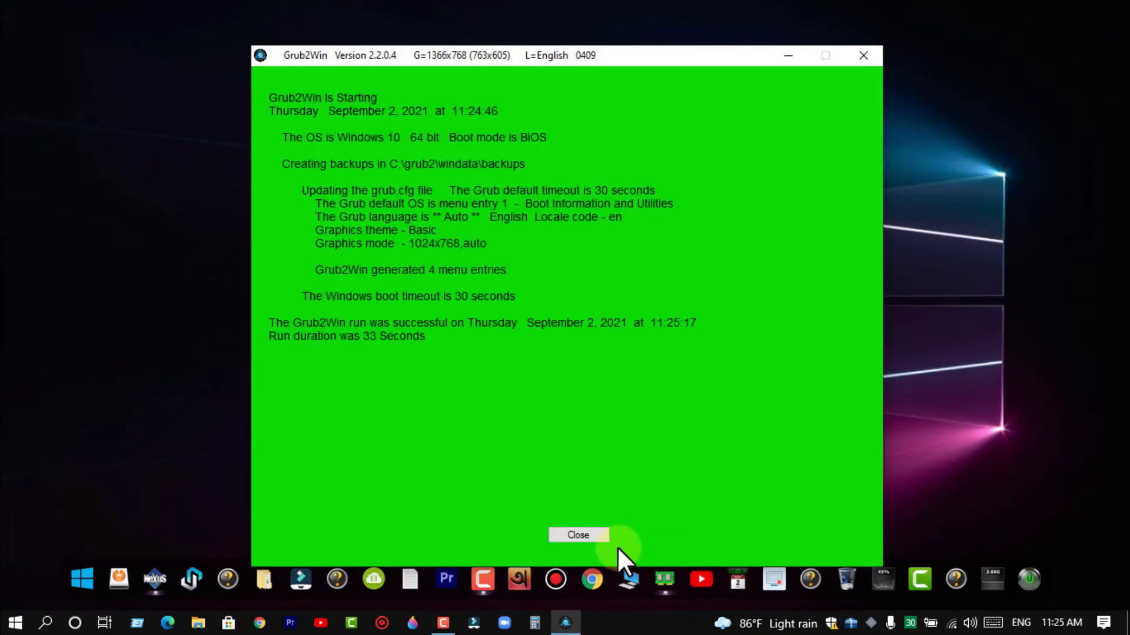
left_click(588, 535)
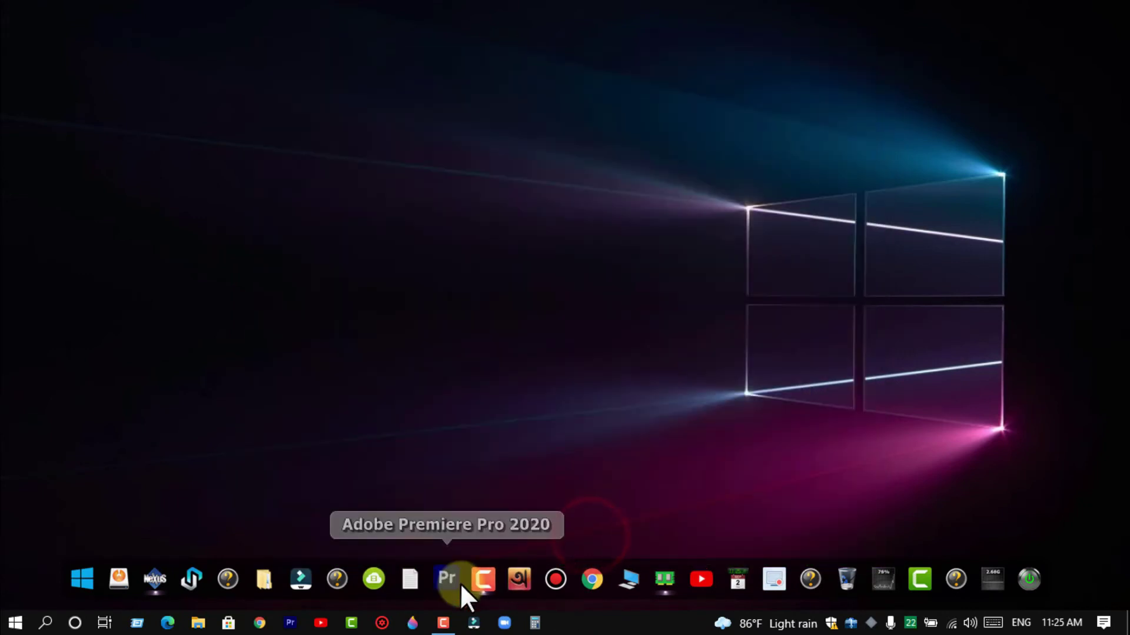
- Restart the PC from Windows
left_click(15, 623)
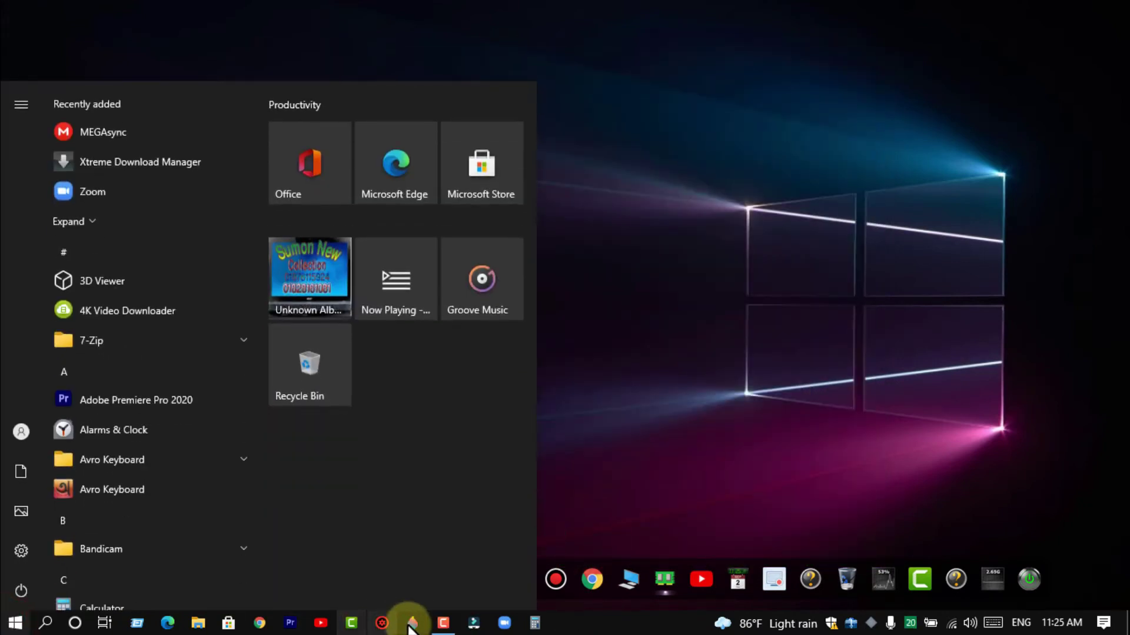
left_click(443, 623)
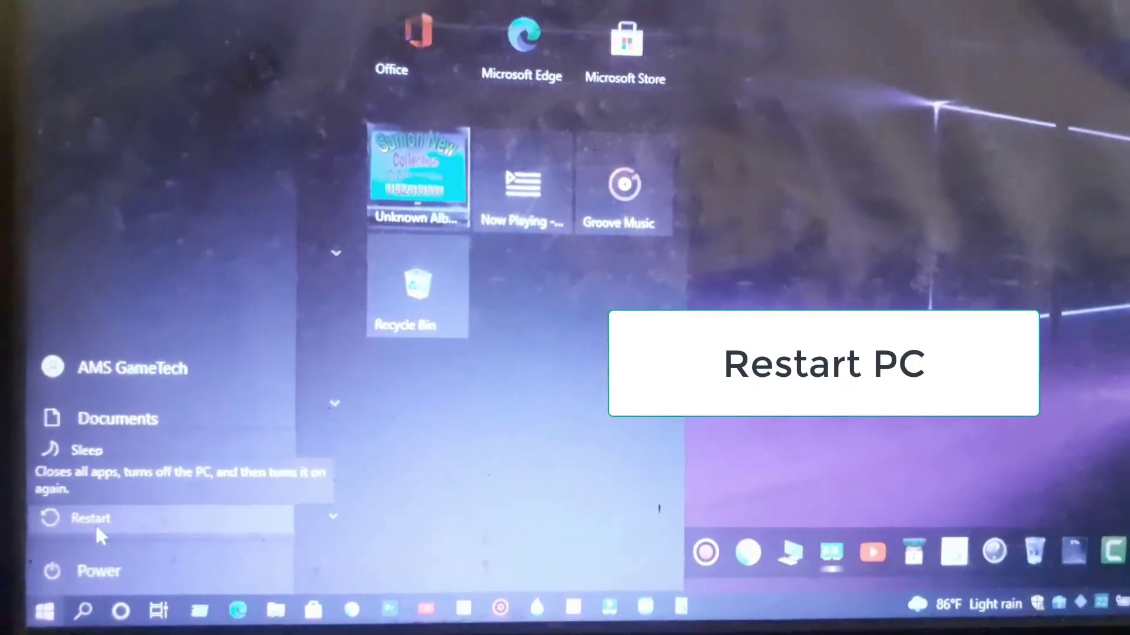
left_click(95, 524)
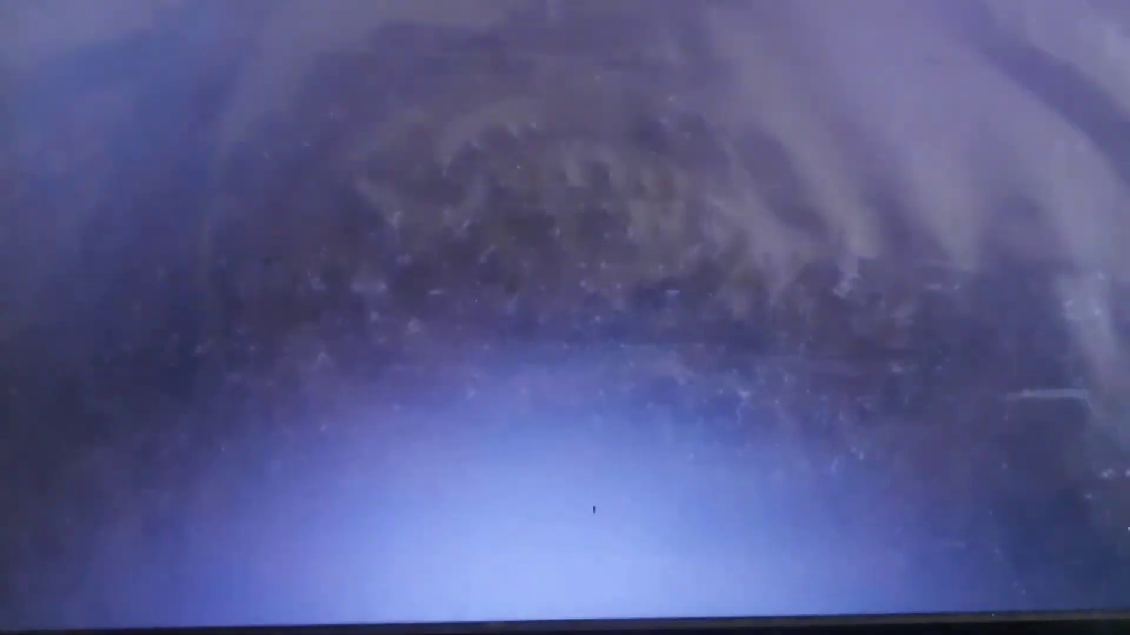
- Start Grub 2 For Windows from the Windows Boot Manager and boot Prime-OS-ASG normally
key("Return")
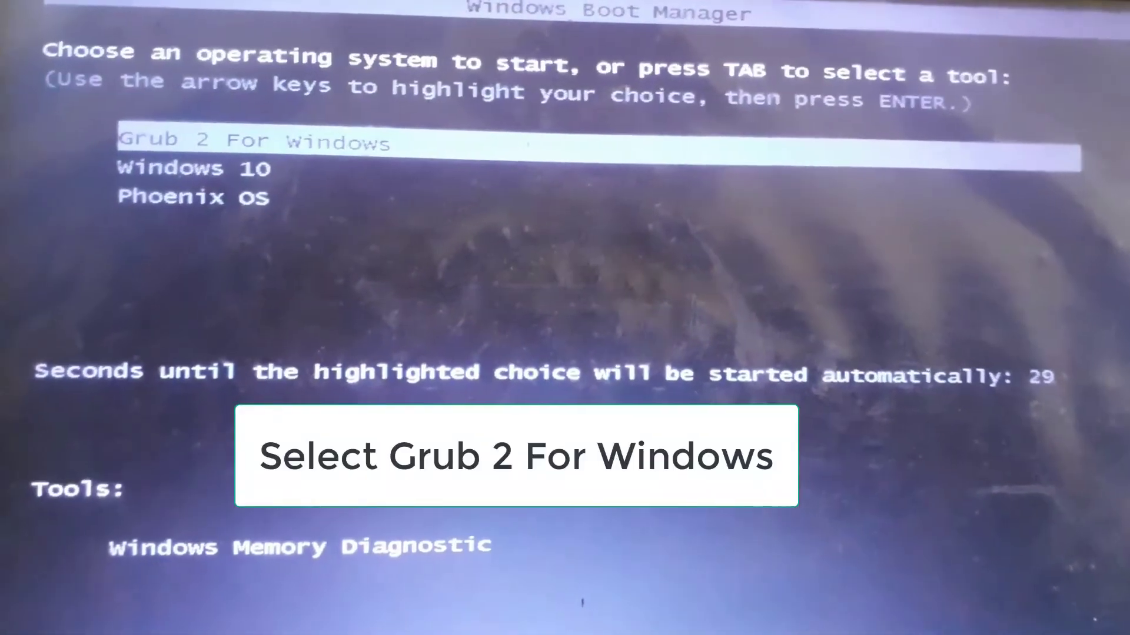
key("Return")
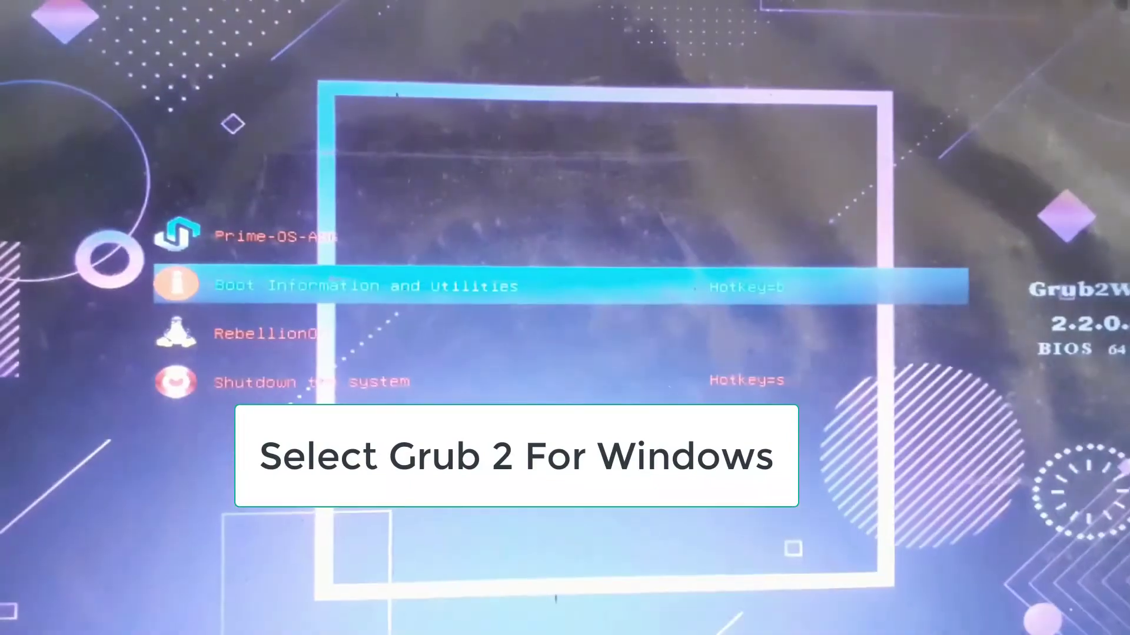
key("Up")
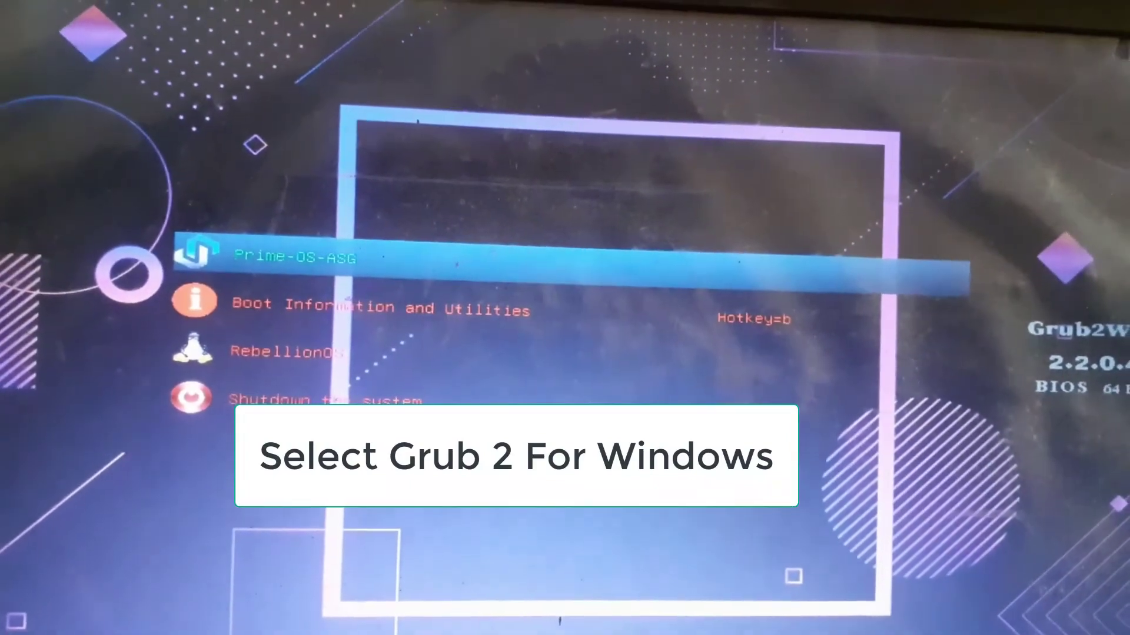
key("Return")
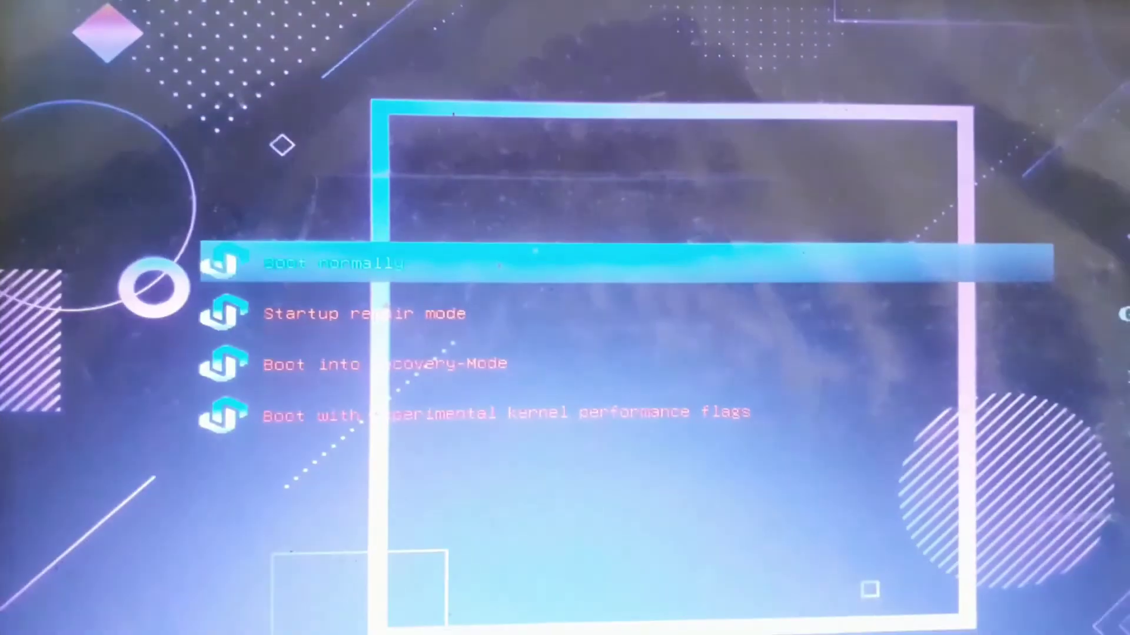
key("Return")
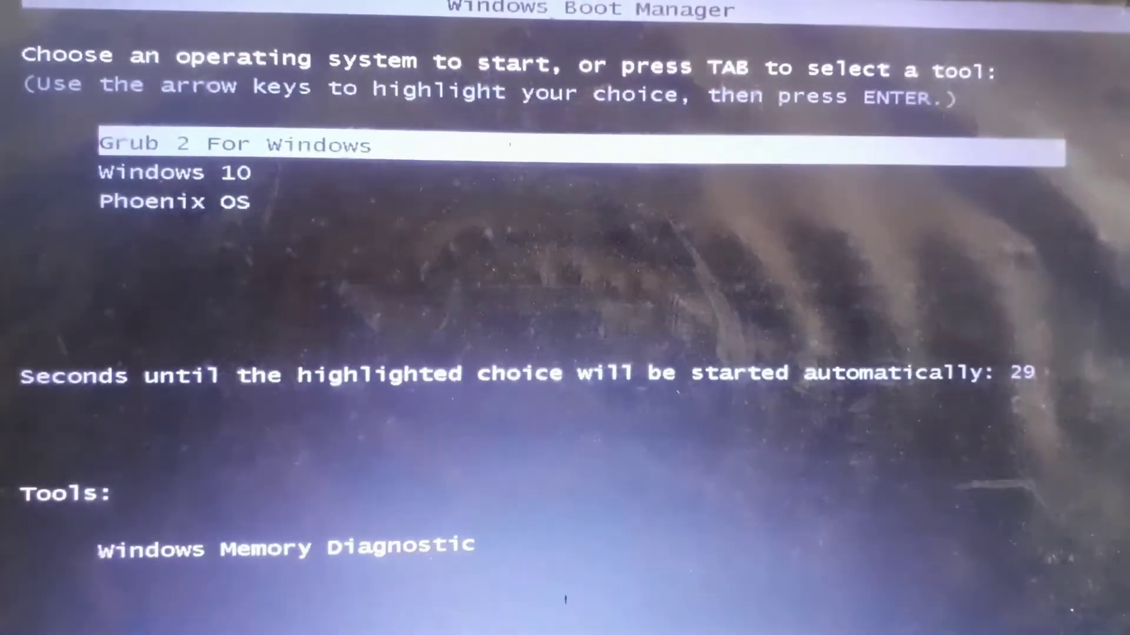
- Start Grub 2 For Windows again after the reboot and choose the Prime-OS-ASG entry
key("Return")
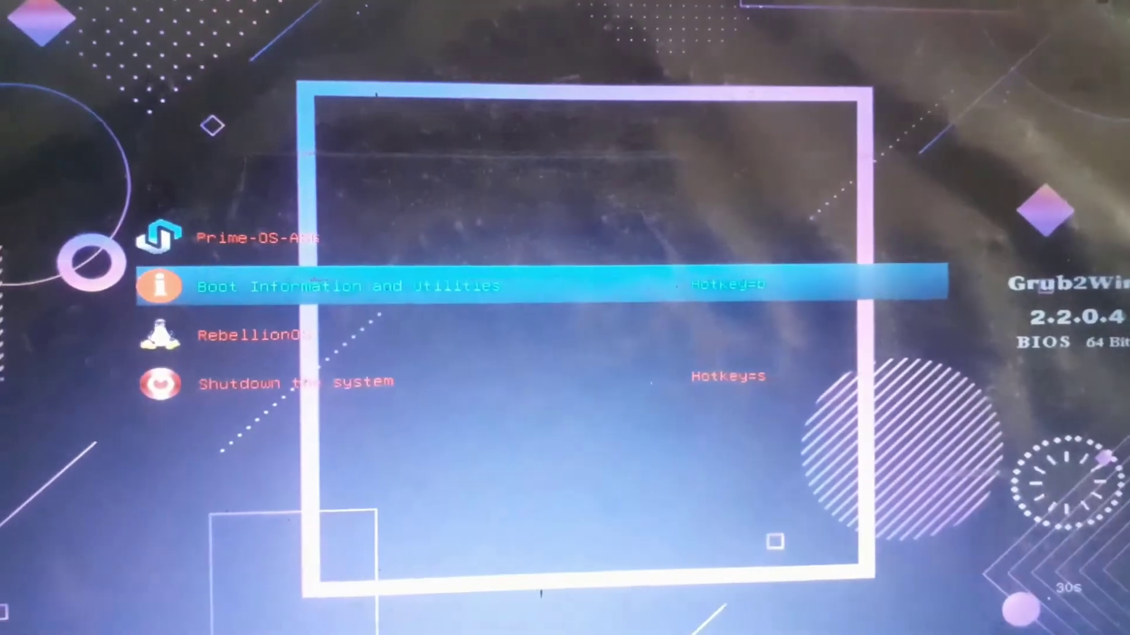
key("Up")
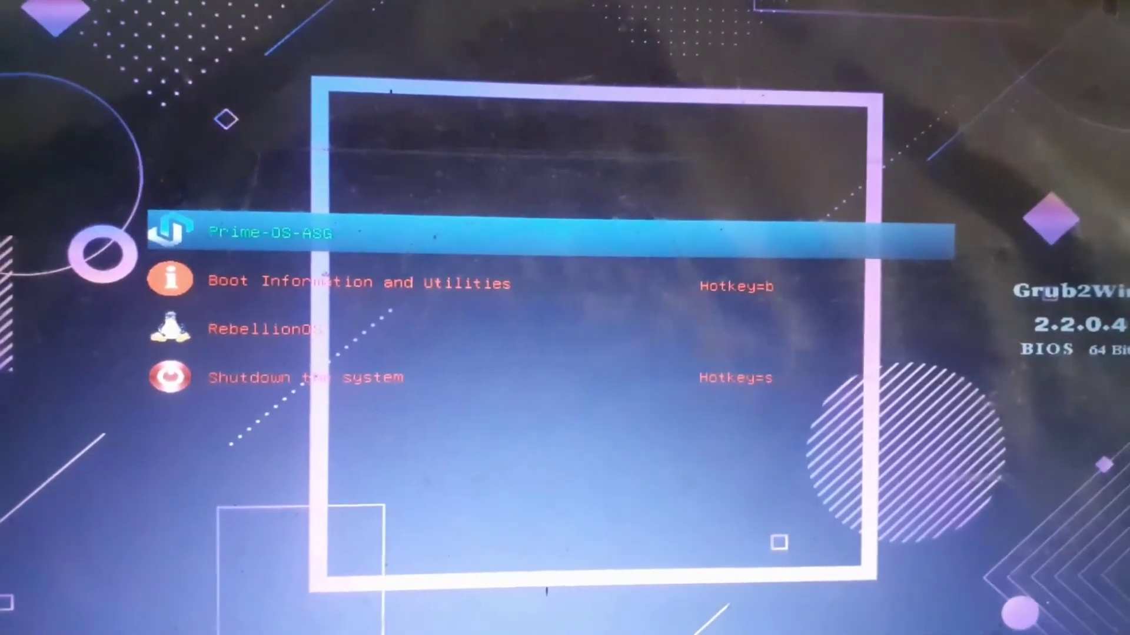
key("Return")
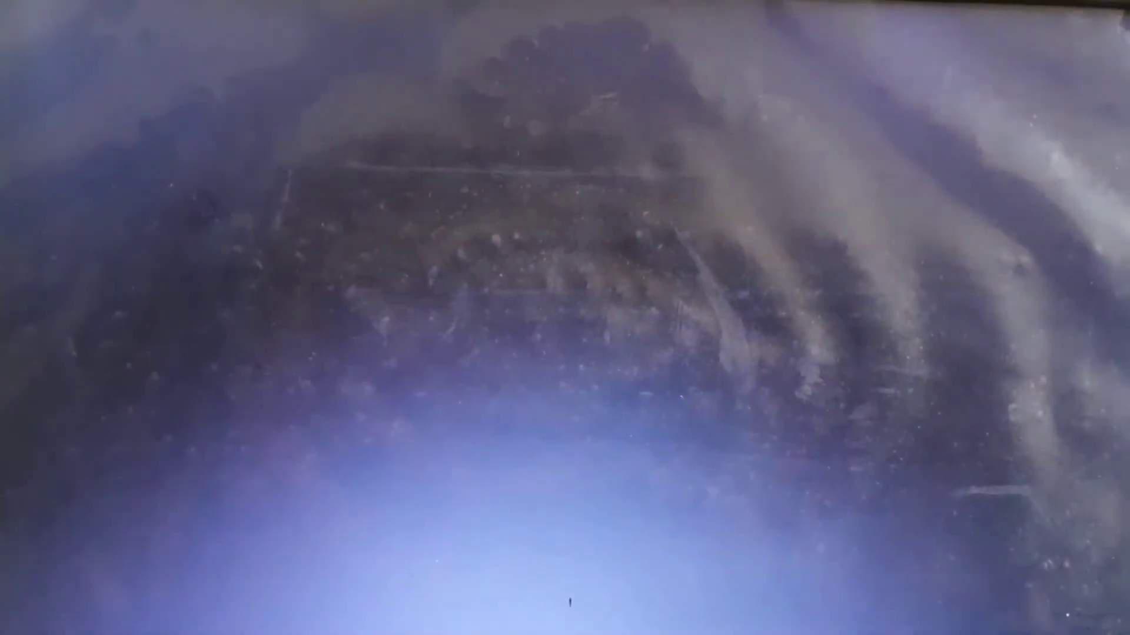